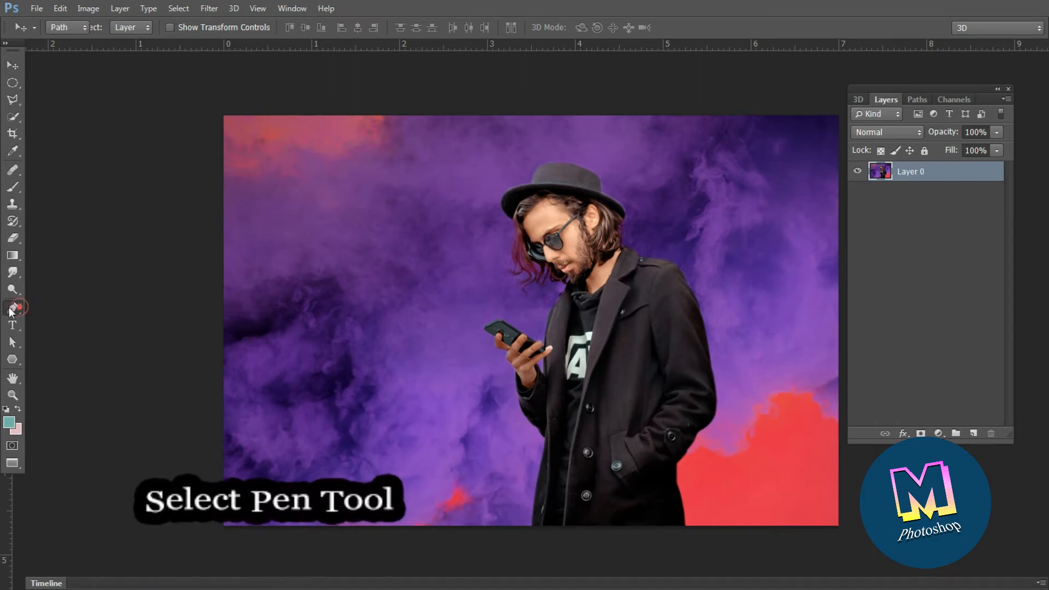
Start a Pen tool path at the image's lower edge and trace up the lower part of the coat beneath the phone hand
{"action": "key", "text": "p"}
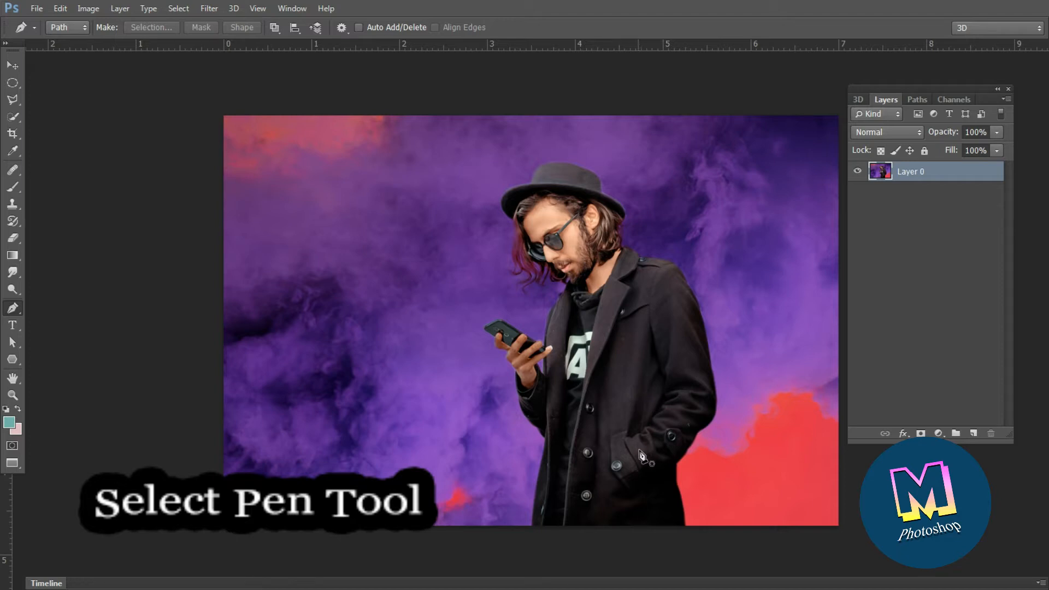
{"action": "left_click", "coordinate": [629, 511]}
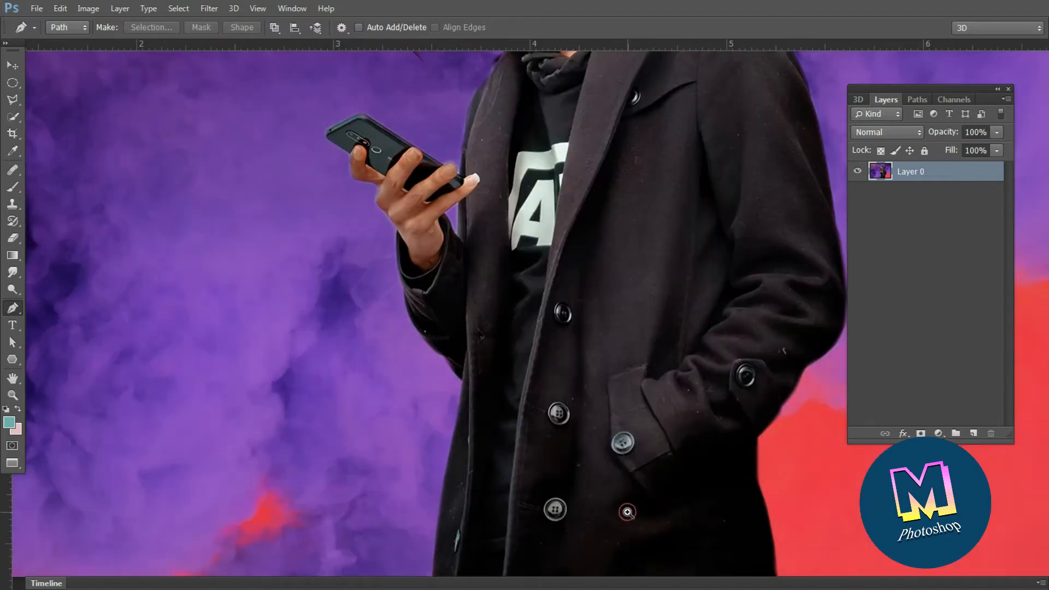
{"action": "left_click_drag", "start_coordinate": [523, 509], "coordinate": [632, 249]}
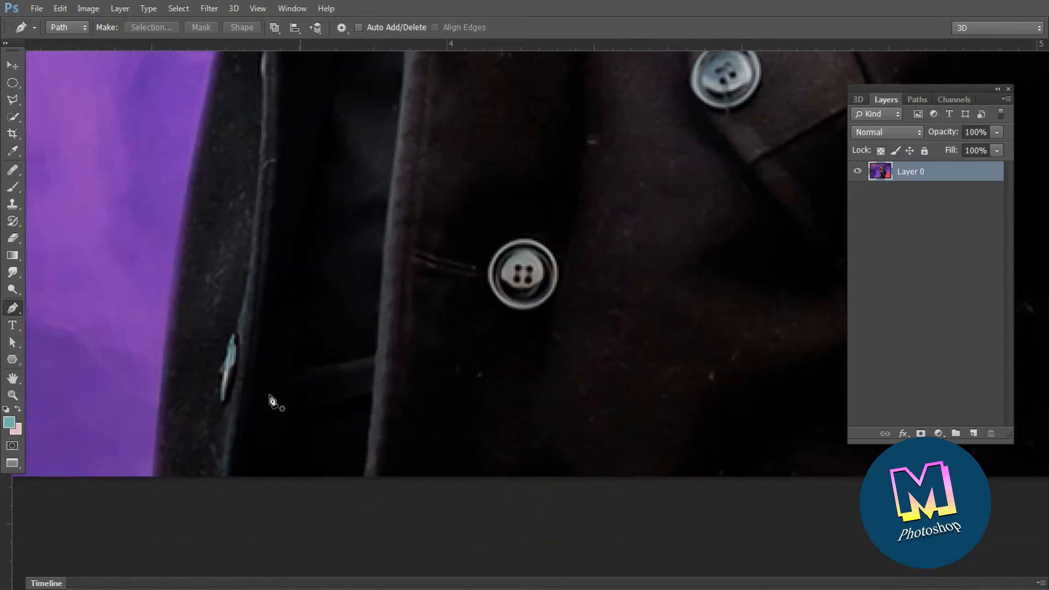
{"action": "scroll", "coordinate": [239, 405], "scroll_direction": "up", "scroll_amount": 5}
{"action": "left_click_drag", "start_coordinate": [227, 456], "coordinate": [377, 356]}
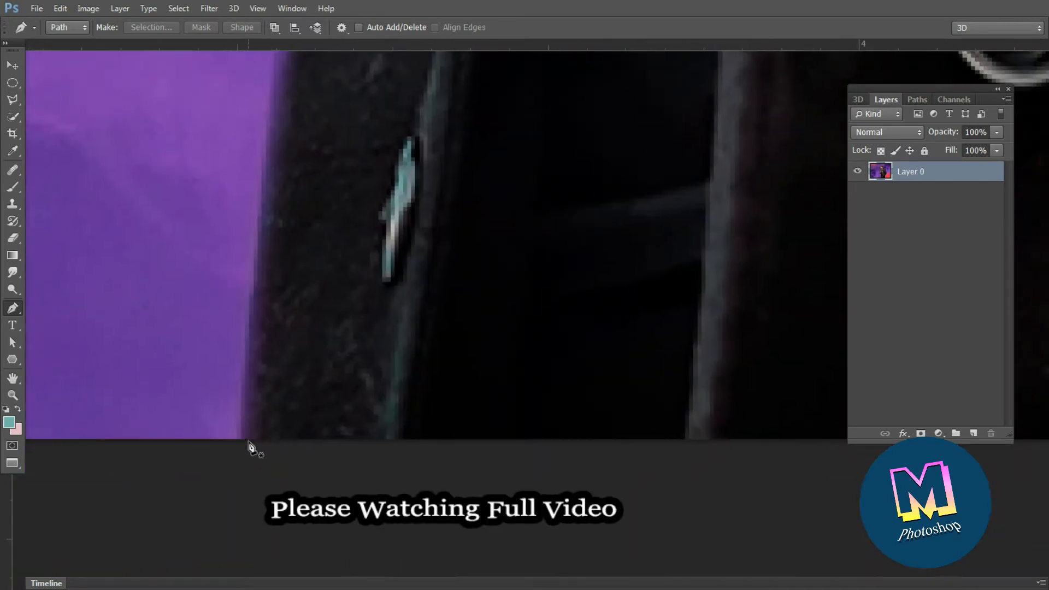
{"action": "left_click", "coordinate": [246, 444]}
{"action": "left_click", "coordinate": [261, 248]}
{"action": "left_click_drag", "start_coordinate": [274, 293], "coordinate": [291, 416]}
{"action": "left_click", "coordinate": [317, 192]}
Continue the path up the coat's front edge to the point where the bent sleeve meets it
{"action": "left_click", "coordinate": [334, 76]}
{"action": "left_click", "coordinate": [379, 115]}
{"action": "left_click_drag", "start_coordinate": [379, 115], "coordinate": [386, 361]}
{"action": "left_click", "coordinate": [403, 112]}
{"action": "left_click", "coordinate": [398, 228]}
{"action": "left_click_drag", "start_coordinate": [382, 207], "coordinate": [372, 200]}
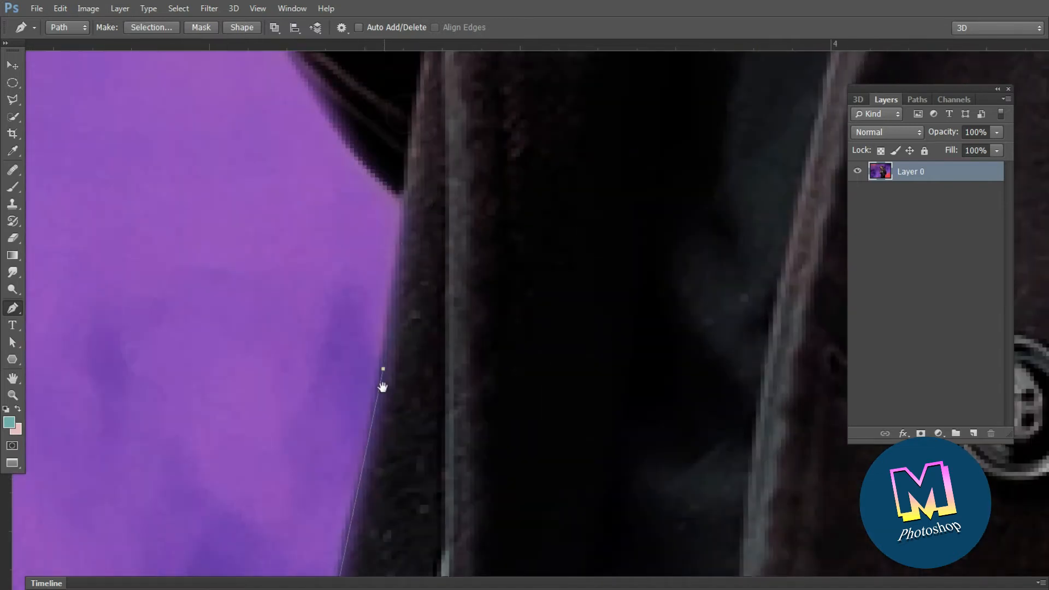
{"action": "left_click", "coordinate": [387, 280]}
Trace the path along the underside of the bent sleeve towards the elbow
{"action": "left_click", "coordinate": [307, 220]}
{"action": "left_click_drag", "start_coordinate": [262, 167], "coordinate": [365, 309]}
{"action": "left_click", "coordinate": [293, 201]}
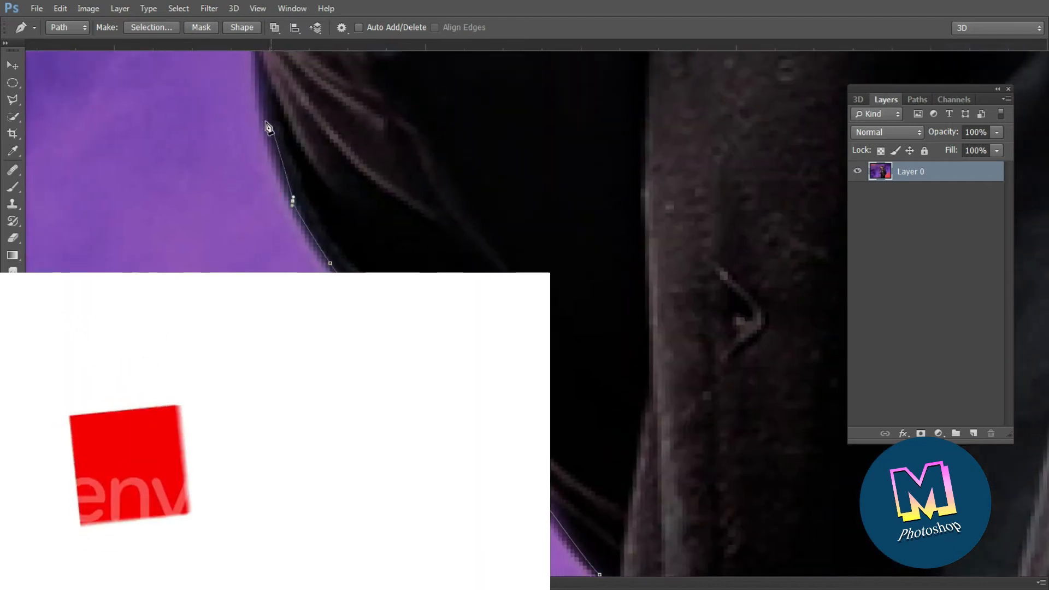
{"action": "left_click_drag", "start_coordinate": [265, 104], "coordinate": [343, 346]}
{"action": "left_click", "coordinate": [331, 269]}
Extend the path up the outer edge of the forearm sleeve to the cuff at the wrist
{"action": "left_click_drag", "start_coordinate": [314, 207], "coordinate": [309, 200]}
{"action": "left_click", "coordinate": [290, 128]}
{"action": "left_click_drag", "start_coordinate": [312, 239], "coordinate": [324, 290]}
{"action": "left_click", "coordinate": [319, 155]}
{"action": "left_click_drag", "start_coordinate": [323, 167], "coordinate": [342, 326]}
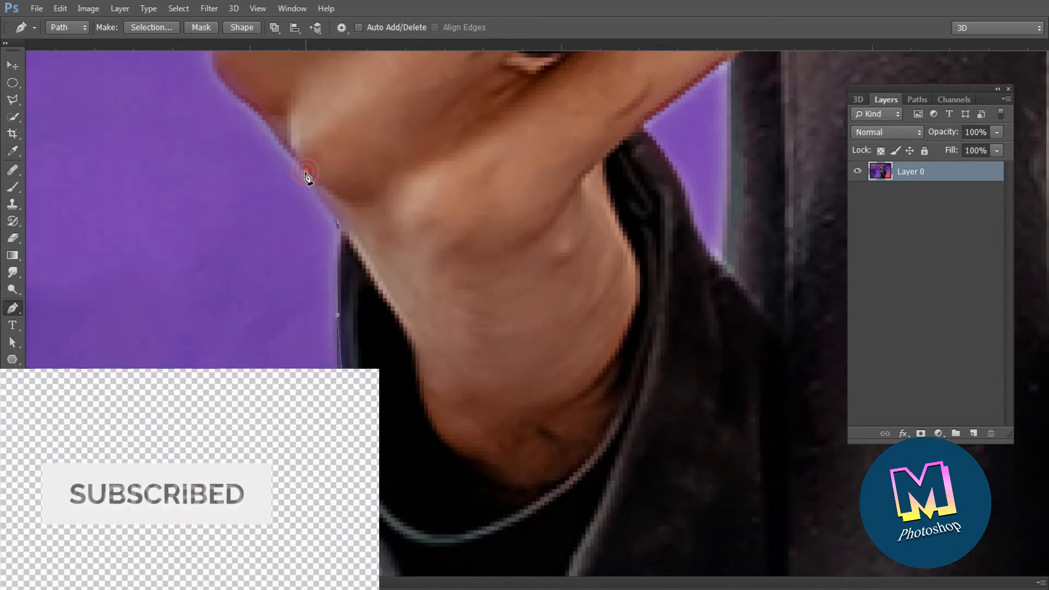
Trace the path from the cuff along the outer edge of the wrist and palm
{"action": "left_click", "coordinate": [306, 171]}
{"action": "left_click_drag", "start_coordinate": [312, 189], "coordinate": [378, 343]}
{"action": "left_click", "coordinate": [326, 263]}
{"action": "left_click", "coordinate": [281, 183]}
{"action": "left_click_drag", "start_coordinate": [293, 207], "coordinate": [345, 367]}
{"action": "left_click", "coordinate": [347, 293]}
Follow the finger holding the phone with anchor points and bring the path onto the phone's lower edge
{"action": "left_click", "coordinate": [339, 268]}
{"action": "left_click", "coordinate": [289, 243]}
{"action": "left_click", "coordinate": [248, 231]}
{"action": "left_click_drag", "start_coordinate": [219, 227], "coordinate": [212, 226]}
{"action": "left_click_drag", "start_coordinate": [197, 218], "coordinate": [211, 336]}
{"action": "left_click", "coordinate": [214, 345]}
{"action": "left_click", "coordinate": [210, 311]}
{"action": "left_click", "coordinate": [202, 266]}
{"action": "left_click", "coordinate": [202, 215]}
{"action": "left_click", "coordinate": [182, 204]}
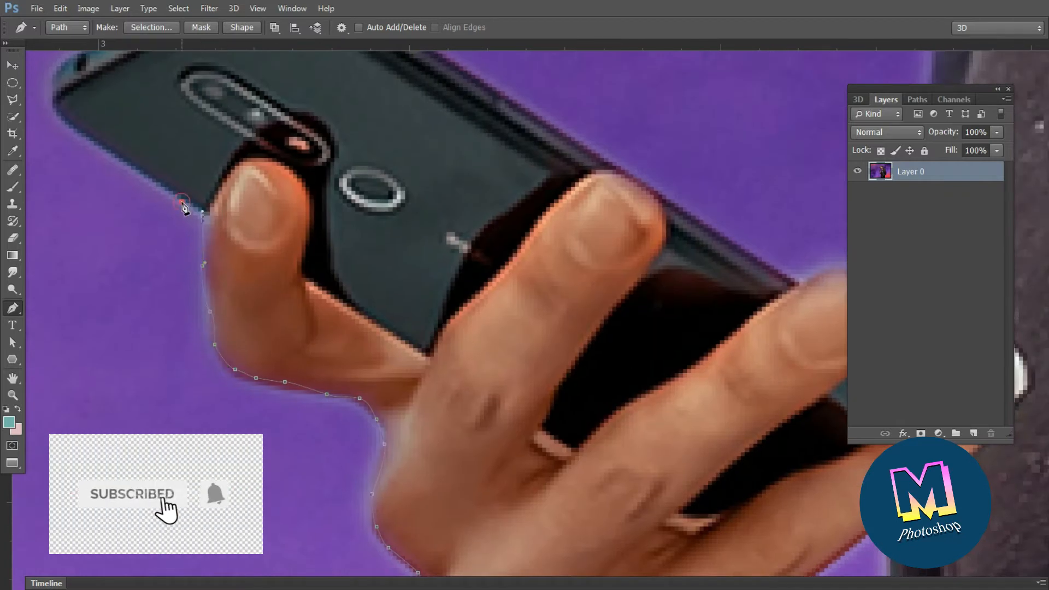
Trace the phone's lower edge and outer end, undoing the two misplaced anchor points and placing them again
{"action": "left_click_drag", "start_coordinate": [183, 207], "coordinate": [301, 353]}
{"action": "left_click", "coordinate": [212, 287]}
{"action": "left_click", "coordinate": [175, 258]}
{"action": "left_click", "coordinate": [172, 221]}
{"action": "key", "text": "ctrl+alt+z"}
{"action": "key", "text": "ctrl+alt+z"}
{"action": "left_click", "coordinate": [170, 246]}
{"action": "left_click", "coordinate": [170, 221]}
{"action": "left_click", "coordinate": [180, 208]}
{"action": "left_click", "coordinate": [196, 200]}
Carry the path around the phone's rounded top corner onto its long upper edge
{"action": "left_click", "coordinate": [286, 155]}
{"action": "left_click_drag", "start_coordinate": [289, 158], "coordinate": [195, 222]}
{"action": "left_click", "coordinate": [264, 178]}
{"action": "left_click", "coordinate": [325, 176]}
{"action": "left_click", "coordinate": [347, 192]}
{"action": "left_click_drag", "start_coordinate": [548, 273], "coordinate": [400, 224]}
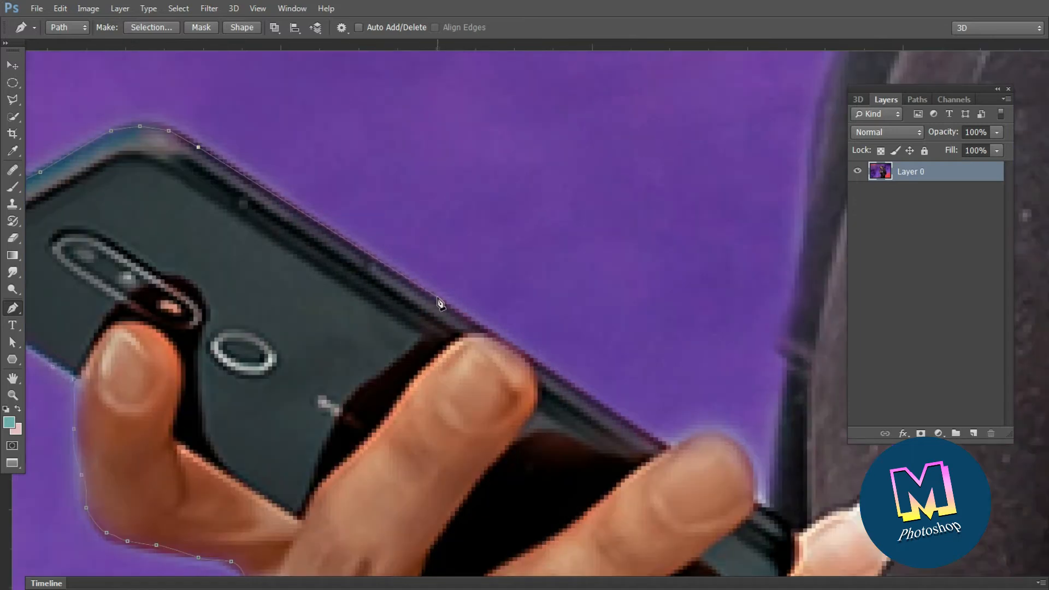
Trace the phone's long upper edge and connect the path to the front edge of the coat
{"action": "left_click", "coordinate": [440, 295]}
{"action": "left_click_drag", "start_coordinate": [525, 350], "coordinate": [330, 244]}
{"action": "left_click", "coordinate": [395, 289]}
{"action": "left_click_drag", "start_coordinate": [454, 323], "coordinate": [313, 255]}
{"action": "left_click", "coordinate": [454, 179]}
Trace the coat's front edge upward from the phone past the lapel to the neck
{"action": "left_click_drag", "start_coordinate": [458, 152], "coordinate": [413, 352]}
{"action": "left_click", "coordinate": [438, 262]}
{"action": "left_click", "coordinate": [471, 193]}
{"action": "left_click", "coordinate": [517, 136]}
{"action": "left_click_drag", "start_coordinate": [518, 136], "coordinate": [424, 328]}
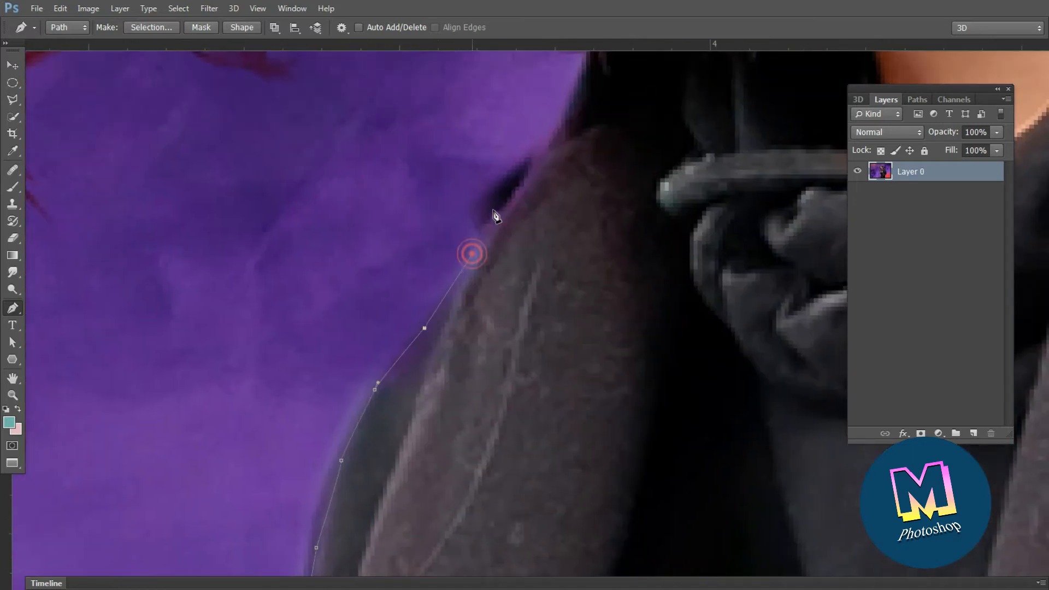
{"action": "left_click", "coordinate": [476, 253]}
{"action": "left_click", "coordinate": [498, 206]}
{"action": "left_click", "coordinate": [542, 161]}
Outline the loose reddish hair strands hanging below the sunglasses with the path
{"action": "left_click_drag", "start_coordinate": [420, 268], "coordinate": [402, 255]}
{"action": "left_click_drag", "start_coordinate": [375, 234], "coordinate": [365, 230]}
{"action": "scroll", "coordinate": [372, 232], "scroll_direction": "down", "scroll_amount": 3}
{"action": "left_click_drag", "start_coordinate": [371, 232], "coordinate": [530, 273]}
{"action": "left_click", "coordinate": [395, 292]}
{"action": "left_click_drag", "start_coordinate": [347, 311], "coordinate": [368, 324]}
{"action": "left_click", "coordinate": [303, 289]}
{"action": "left_click_drag", "start_coordinate": [277, 281], "coordinate": [267, 283]}
{"action": "left_click_drag", "start_coordinate": [251, 311], "coordinate": [244, 317]}
{"action": "left_click", "coordinate": [211, 329]}
{"action": "left_click_drag", "start_coordinate": [220, 356], "coordinate": [312, 388]}
{"action": "left_click", "coordinate": [306, 379]}
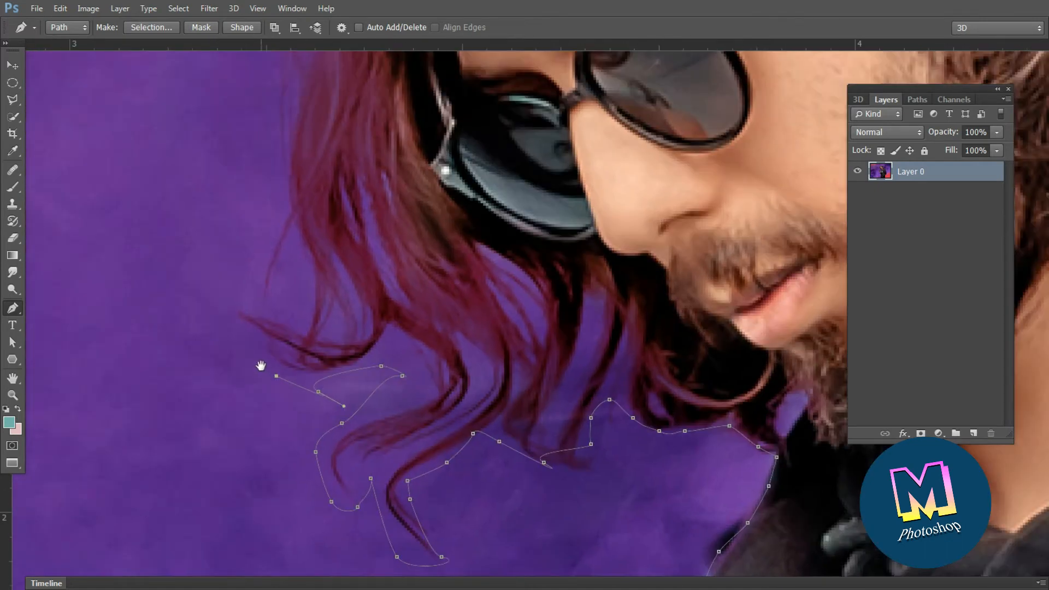
Trace the outer edge of the hair beside the forehead up to the underside of the hat brim
{"action": "scroll", "coordinate": [273, 153], "scroll_direction": "down", "scroll_amount": 3}
{"action": "scroll", "coordinate": [290, 208], "scroll_direction": "up", "scroll_amount": 3}
{"action": "left_click", "coordinate": [284, 241]}
{"action": "left_click", "coordinate": [289, 178]}
{"action": "left_click", "coordinate": [259, 155]}
{"action": "left_click", "coordinate": [231, 124]}
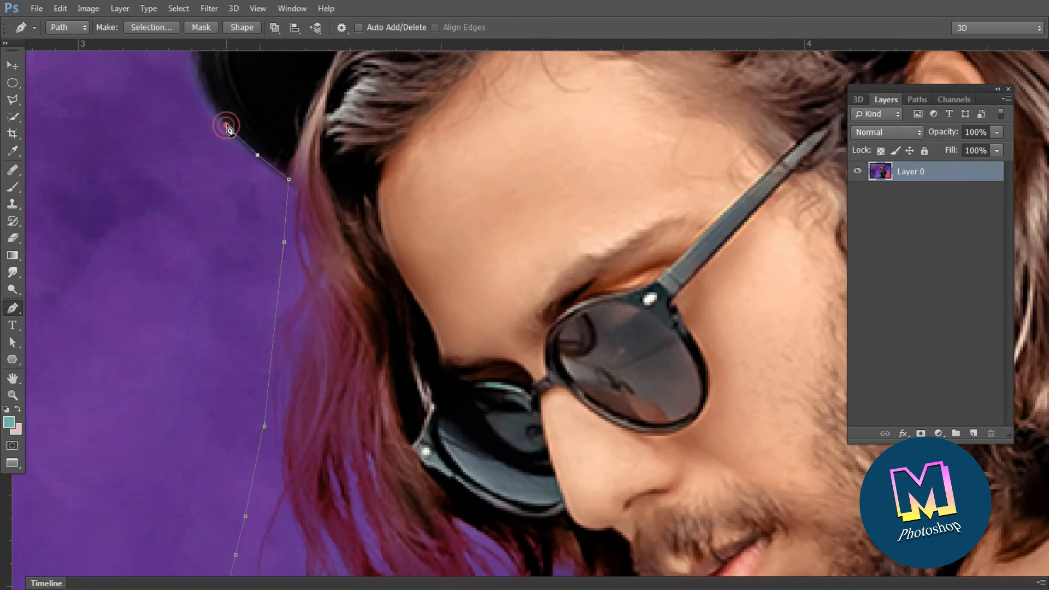
Carry the path around the front tip of the hat brim and along its upper edge to the crown
{"action": "left_click_drag", "start_coordinate": [230, 125], "coordinate": [331, 287]}
{"action": "left_click", "coordinate": [309, 253]}
{"action": "left_click", "coordinate": [297, 217]}
{"action": "left_click", "coordinate": [297, 185]}
{"action": "left_click_drag", "start_coordinate": [305, 154], "coordinate": [259, 272]}
{"action": "left_click", "coordinate": [321, 125]}
{"action": "left_click", "coordinate": [410, 200]}
{"action": "left_click", "coordinate": [458, 192]}
{"action": "left_click", "coordinate": [474, 176]}
Trace the front side and top curve of the hat's crown
{"action": "left_click_drag", "start_coordinate": [388, 235], "coordinate": [246, 357]}
{"action": "left_click_drag", "start_coordinate": [371, 202], "coordinate": [387, 191]}
{"action": "left_click", "coordinate": [393, 173]}
{"action": "left_click", "coordinate": [425, 158]}
{"action": "left_click", "coordinate": [457, 148]}
{"action": "left_click", "coordinate": [324, 140]}
{"action": "left_click", "coordinate": [366, 135]}
{"action": "mouse_move", "coordinate": [467, 143]}
{"action": "left_mouse_down"}
{"action": "mouse_move", "coordinate": [298, 142]}
{"action": "mouse_move", "coordinate": [466, 142]}
{"action": "left_mouse_up"}
{"action": "left_click", "coordinate": [410, 133]}
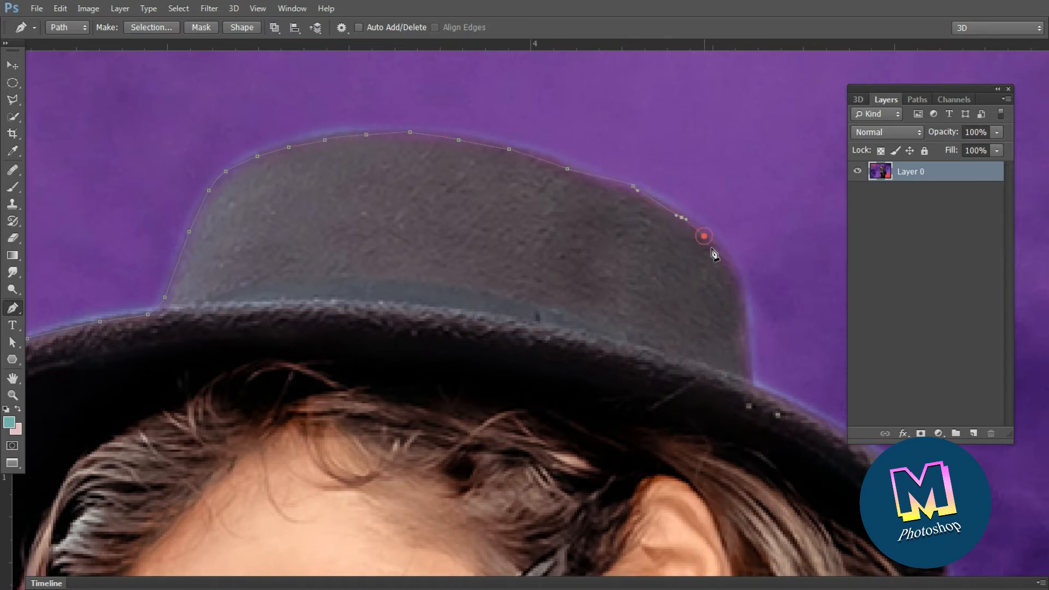
Trace the crown's back side down to where it meets the hat brim
{"action": "left_click", "coordinate": [706, 236]}
{"action": "left_click_drag", "start_coordinate": [723, 256], "coordinate": [727, 260]}
{"action": "left_click_drag", "start_coordinate": [739, 293], "coordinate": [472, 230]}
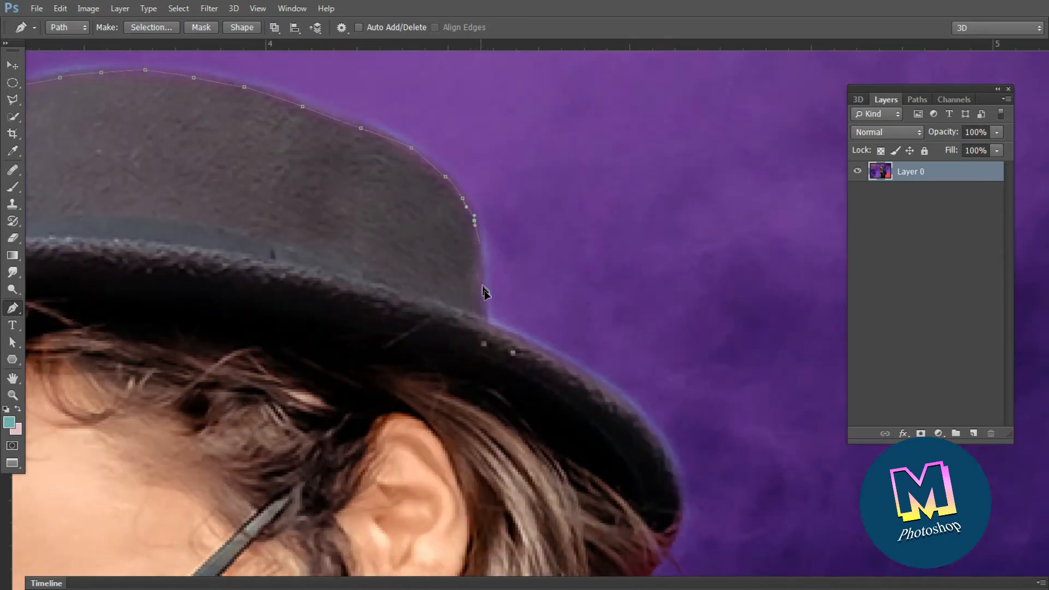
{"action": "left_click", "coordinate": [484, 290]}
{"action": "left_click", "coordinate": [487, 320]}
Follow the back of the hat brim around its tip and down to the hair behind the ear
{"action": "left_click_drag", "start_coordinate": [516, 339], "coordinate": [300, 152]}
{"action": "left_click", "coordinate": [446, 253]}
{"action": "left_click", "coordinate": [465, 294]}
{"action": "left_click", "coordinate": [465, 328]}
{"action": "left_click", "coordinate": [458, 362]}
{"action": "left_click", "coordinate": [442, 386]}
{"action": "left_click", "coordinate": [438, 405]}
{"action": "left_click_drag", "start_coordinate": [436, 380], "coordinate": [495, 241]}
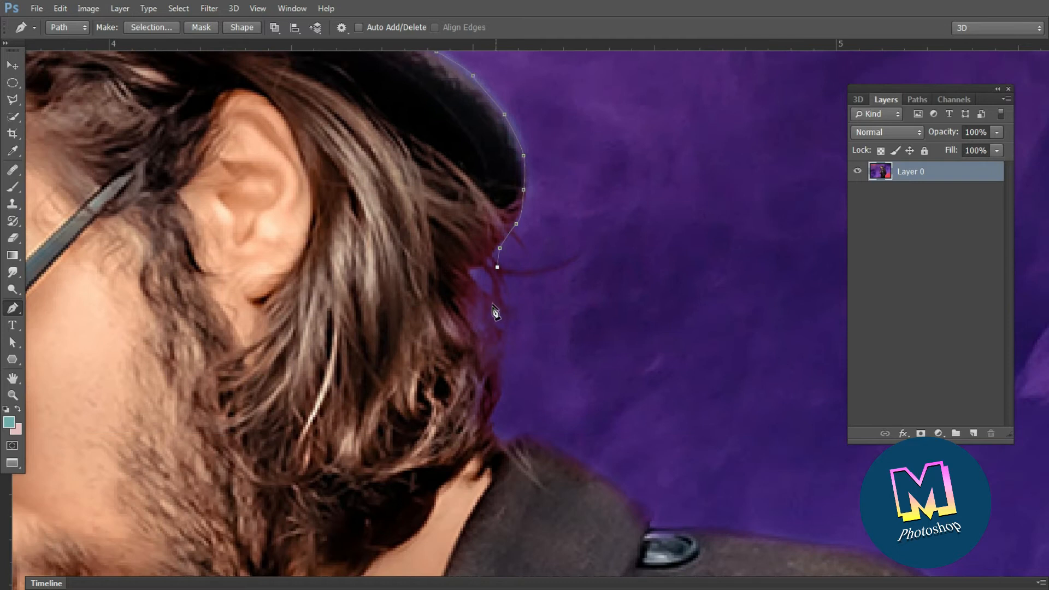
Extend the path from the hair at the nape along the coat collar and across the shoulder
{"action": "left_click", "coordinate": [553, 461]}
{"action": "left_click", "coordinate": [602, 482]}
{"action": "left_click_drag", "start_coordinate": [612, 474], "coordinate": [483, 371]}
{"action": "left_click", "coordinate": [472, 379]}
{"action": "left_click", "coordinate": [514, 411]}
{"action": "left_click", "coordinate": [557, 429]}
{"action": "left_click", "coordinate": [618, 436]}
{"action": "left_click", "coordinate": [692, 447]}
{"action": "left_click", "coordinate": [754, 459]}
{"action": "left_click", "coordinate": [796, 485]}
Trace the outer edge of the upper sleeve down from the shoulder
{"action": "left_click_drag", "start_coordinate": [826, 499], "coordinate": [556, 244]}
{"action": "left_click", "coordinate": [613, 321]}
{"action": "left_click", "coordinate": [644, 404]}
{"action": "scroll", "coordinate": [664, 413], "scroll_direction": "down", "scroll_amount": 1}
{"action": "left_click_drag", "start_coordinate": [679, 412], "coordinate": [562, 172]}
{"action": "left_click", "coordinate": [565, 218]}
{"action": "left_click", "coordinate": [627, 383]}
{"action": "left_click_drag", "start_coordinate": [643, 479], "coordinate": [633, 243]}
{"action": "left_click", "coordinate": [670, 457]}
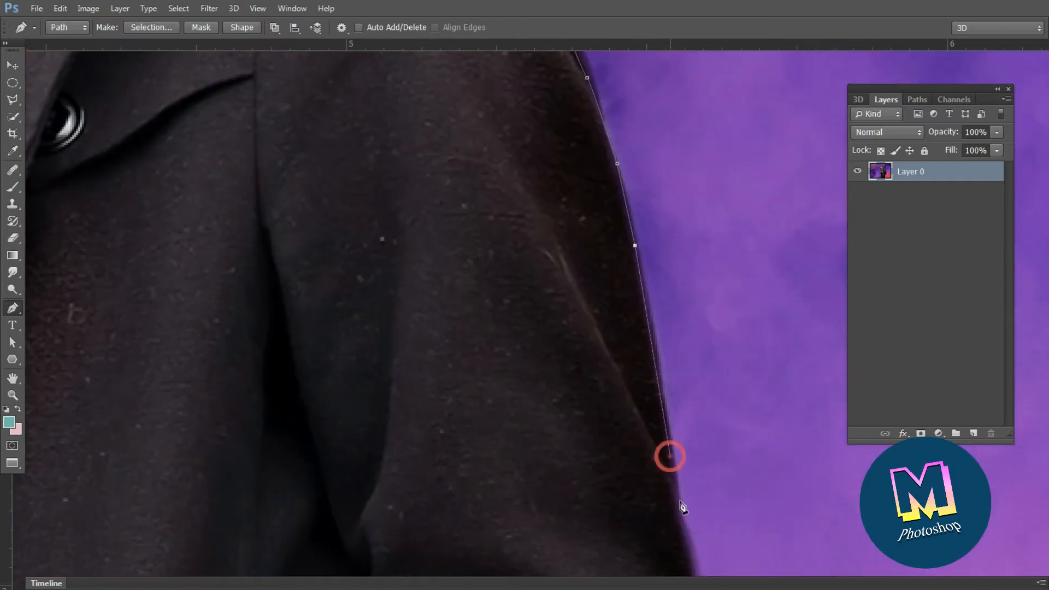
Continue the path down the lower sleeve and around the bend of the elbow
{"action": "left_click_drag", "start_coordinate": [683, 524], "coordinate": [645, 312]}
{"action": "left_click", "coordinate": [653, 407]}
{"action": "left_click_drag", "start_coordinate": [671, 490], "coordinate": [675, 285]}
{"action": "left_click", "coordinate": [672, 376]}
{"action": "left_click", "coordinate": [661, 428]}
{"action": "left_click", "coordinate": [643, 460]}
{"action": "left_click", "coordinate": [626, 484]}
Trace the underside of the forearm sleeve from the elbow to the body of the coat
{"action": "left_click_drag", "start_coordinate": [614, 500], "coordinate": [650, 357]}
{"action": "left_click", "coordinate": [621, 377]}
{"action": "left_click", "coordinate": [535, 488]}
{"action": "left_click_drag", "start_coordinate": [508, 539], "coordinate": [611, 316]}
{"action": "left_click", "coordinate": [550, 383]}
Continue the path from the underside of the forearm down the coat's side to just past the image's bottom edge
{"action": "left_click", "coordinate": [545, 432]}
{"action": "left_click_drag", "start_coordinate": [544, 459], "coordinate": [592, 245]}
{"action": "left_click", "coordinate": [594, 291]}
{"action": "left_click", "coordinate": [612, 361]}
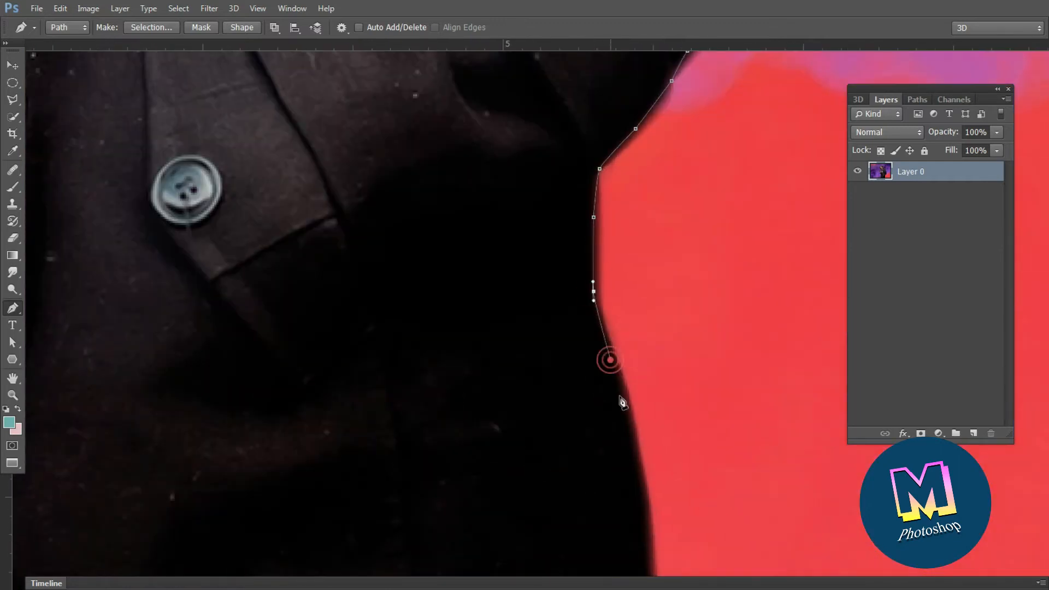
{"action": "left_click", "coordinate": [631, 429]}
{"action": "left_click_drag", "start_coordinate": [642, 445], "coordinate": [688, 285]}
{"action": "left_click_drag", "start_coordinate": [701, 428], "coordinate": [701, 435]}
{"action": "left_click", "coordinate": [701, 448]}
Run the path below the image's bottom edge across to the coat's opposite hem corner, where the outline began
{"action": "left_click_drag", "start_coordinate": [423, 481], "coordinate": [678, 486]}
{"action": "left_click_drag", "start_coordinate": [328, 500], "coordinate": [491, 503]}
{"action": "left_click_drag", "start_coordinate": [395, 509], "coordinate": [508, 508]}
{"action": "left_click", "coordinate": [192, 458]}
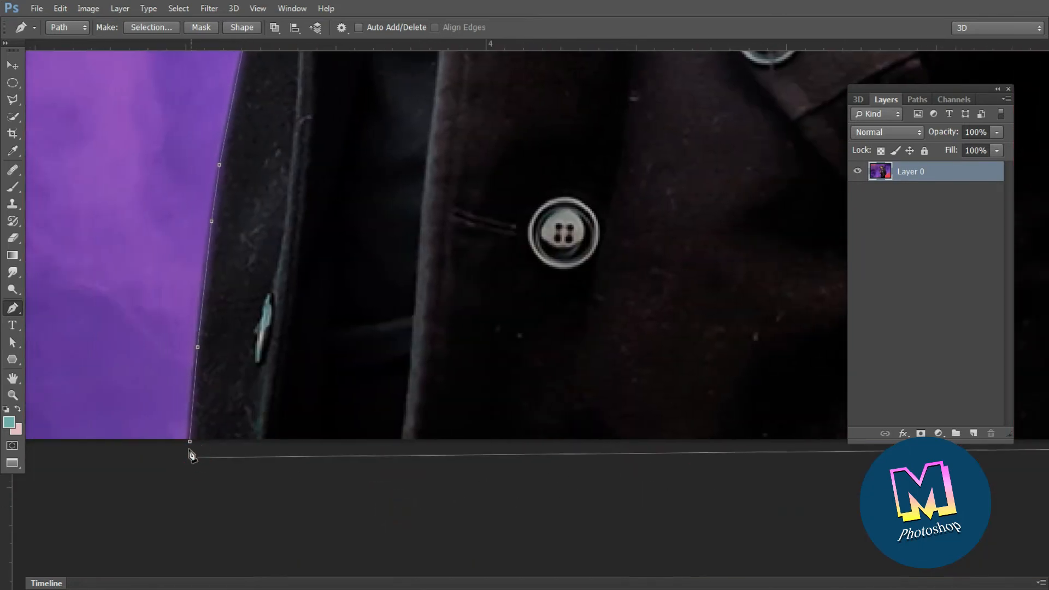
Convert the path into a new anti-aliased selection with a feather radius of 2 pixels
{"action": "right_click", "coordinate": [234, 363]}
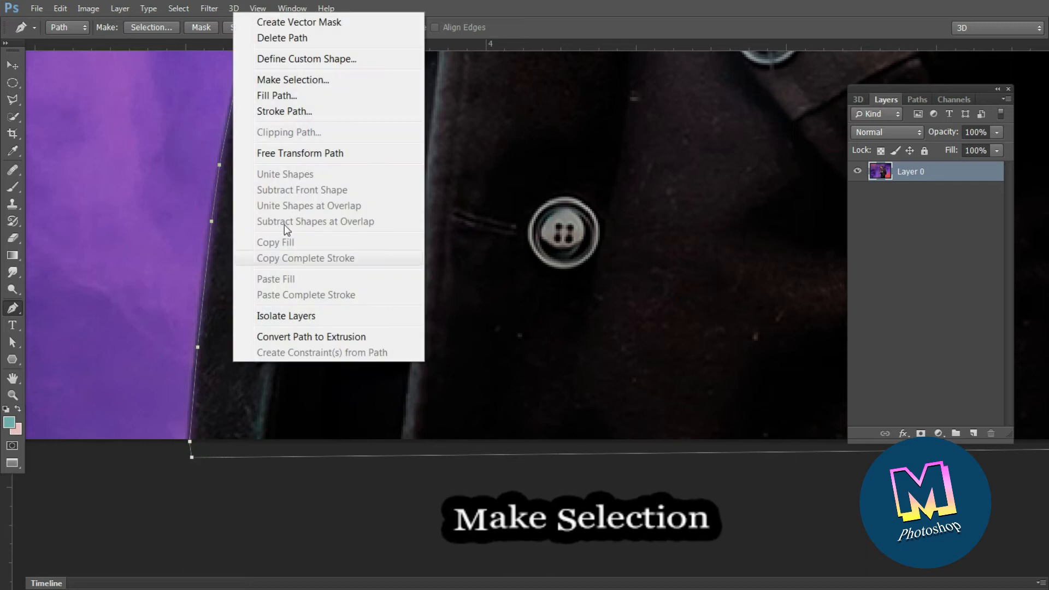
{"action": "left_click", "coordinate": [306, 81]}
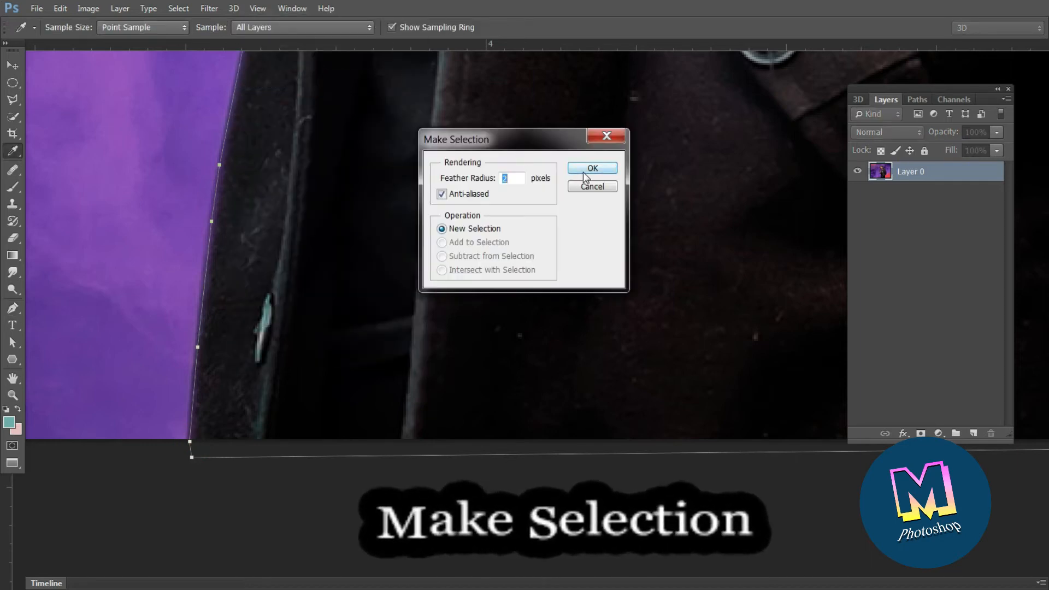
{"action": "left_click", "coordinate": [585, 174]}
Copy the selected man from Layer 0 onto a new layer
{"action": "scroll", "coordinate": [587, 180], "scroll_direction": "down", "scroll_amount": 3}
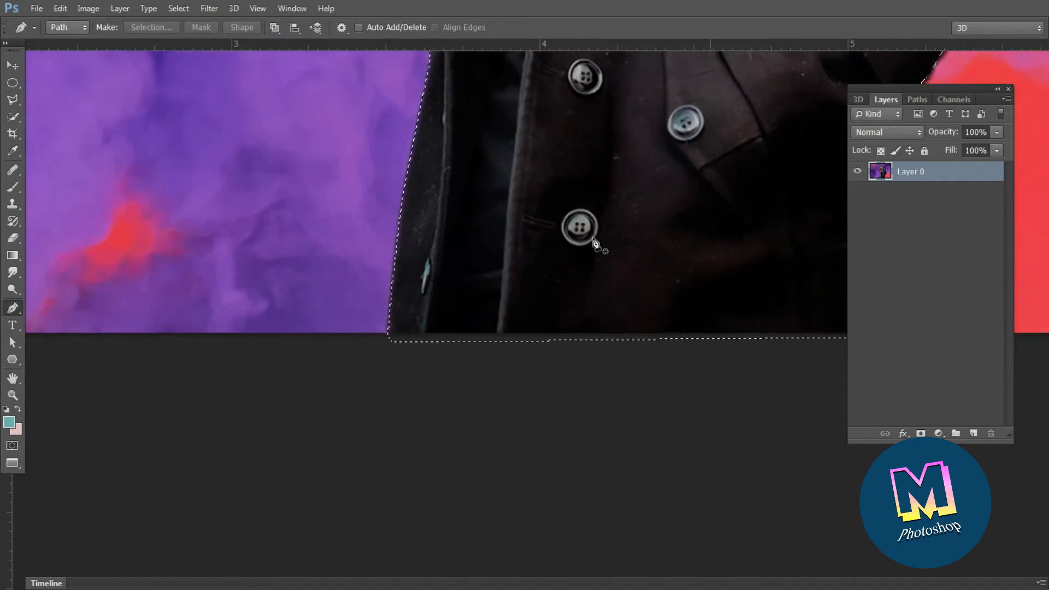
{"action": "scroll", "coordinate": [594, 241], "scroll_direction": "down", "scroll_amount": 2}
{"action": "left_click_drag", "start_coordinate": [622, 155], "coordinate": [607, 411]}
{"action": "left_click_drag", "start_coordinate": [629, 199], "coordinate": [599, 440]}
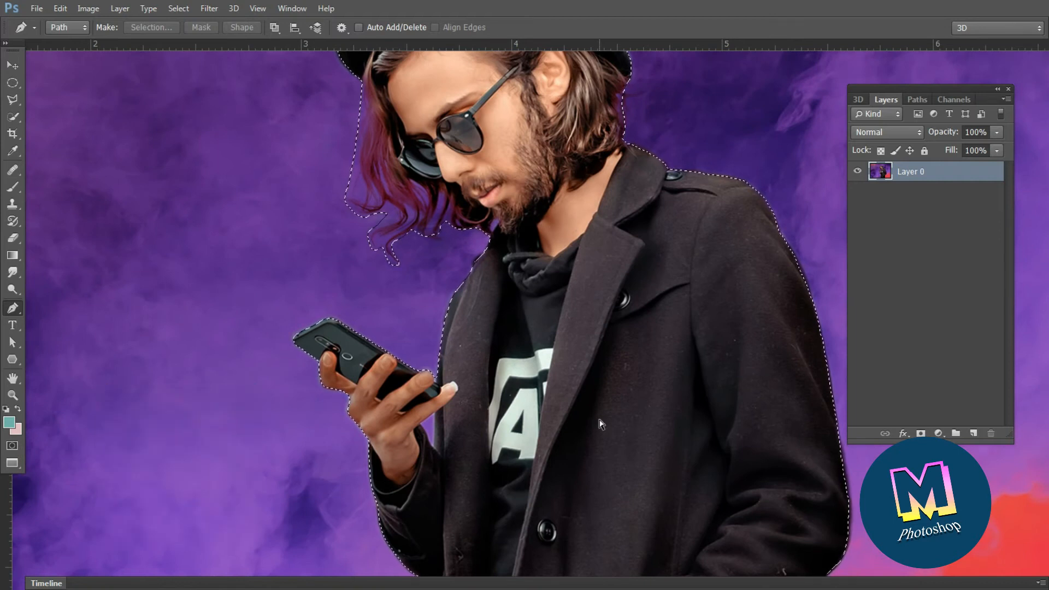
{"action": "key", "text": "ctrl+j"}
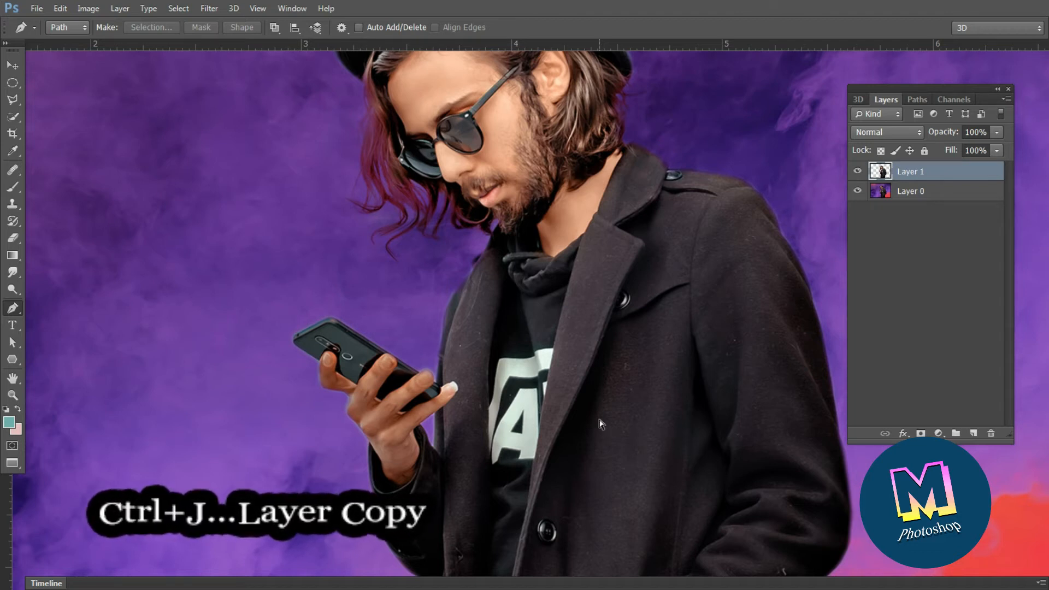
Load the outline of the cut-out man on Layer 1 as a selection
{"action": "scroll", "coordinate": [576, 344], "scroll_direction": "down", "scroll_amount": 2}
{"action": "left_click_drag", "start_coordinate": [598, 332], "coordinate": [537, 324]}
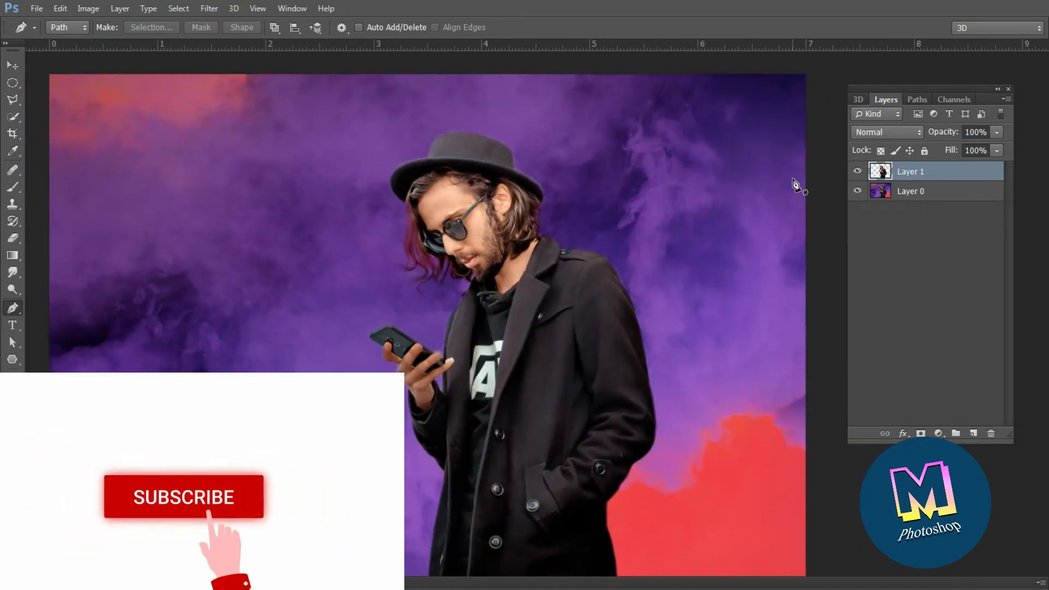
{"action": "left_click", "coordinate": [883, 175], "text": "ctrl"}
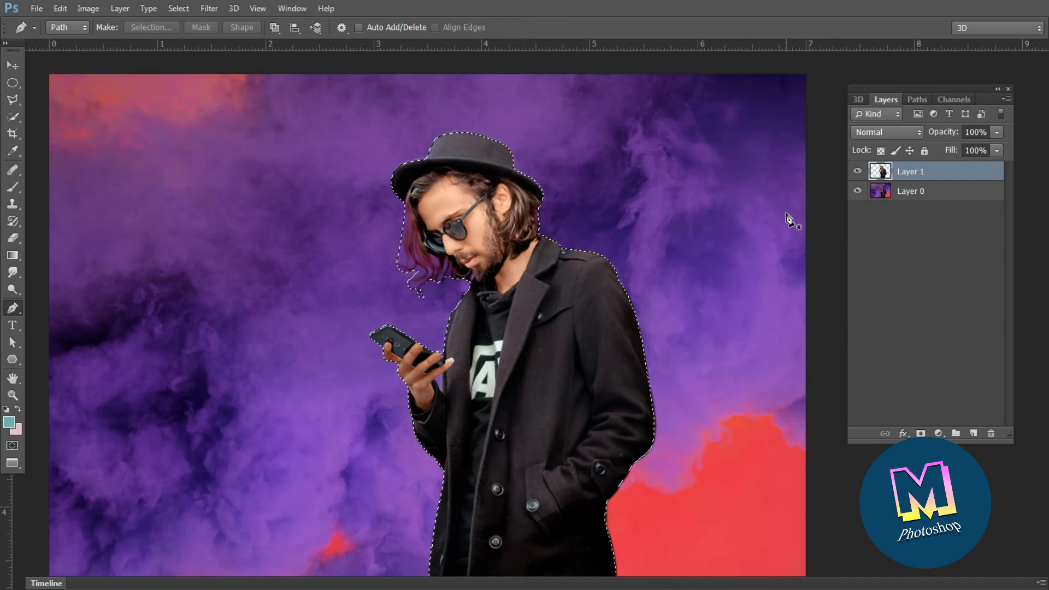
Make Layer 0 the active layer and hide Layer 1, keeping the man's outline selected
{"action": "scroll", "coordinate": [771, 221], "scroll_direction": "down", "scroll_amount": 1}
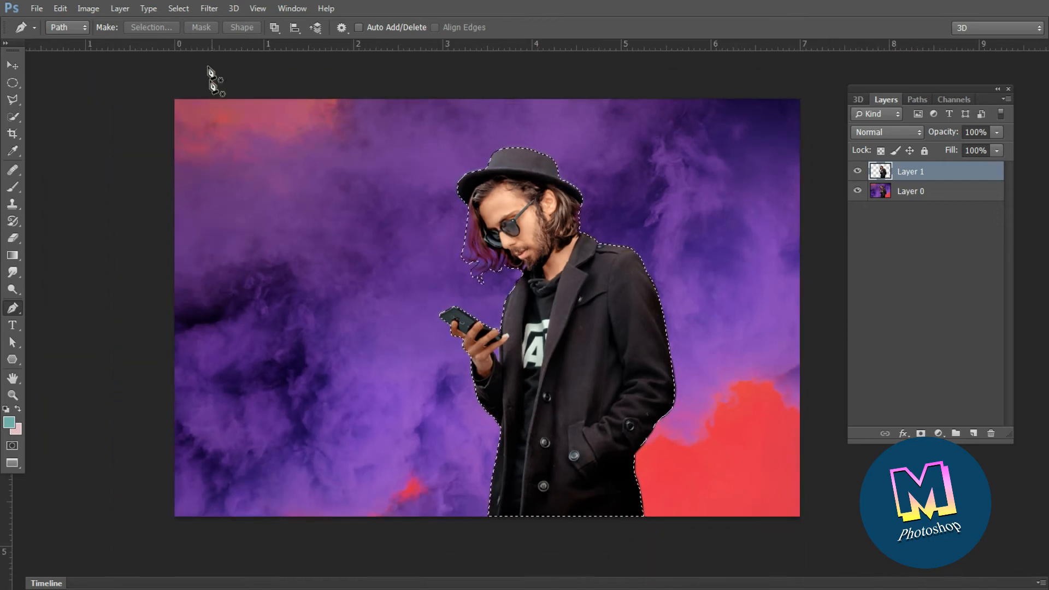
{"action": "left_click", "coordinate": [925, 194]}
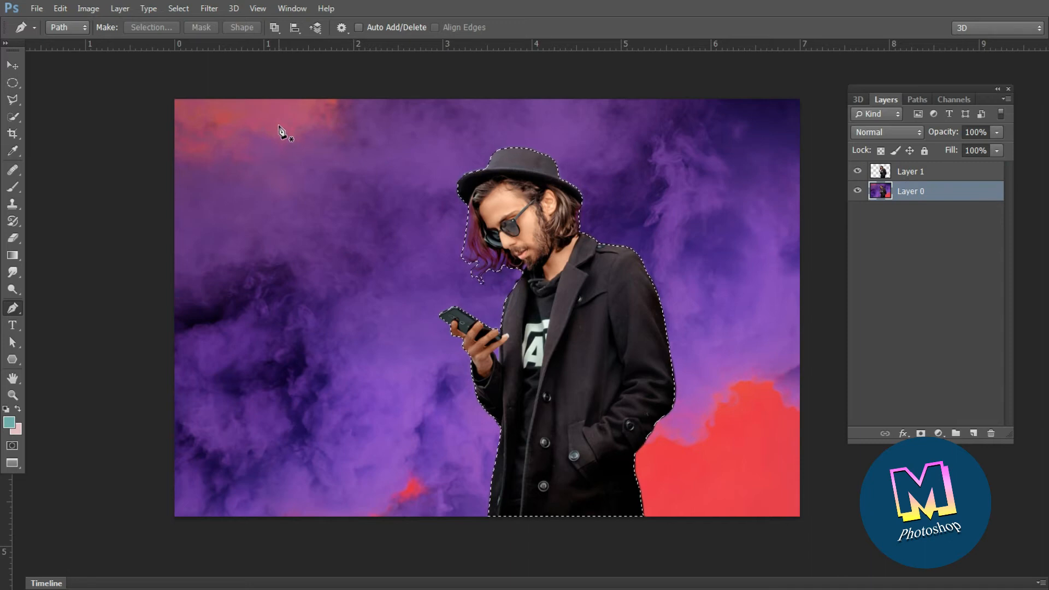
{"action": "left_click", "coordinate": [858, 171]}
Expand the selection around the man by 25 pixels
{"action": "left_click", "coordinate": [172, 9]}
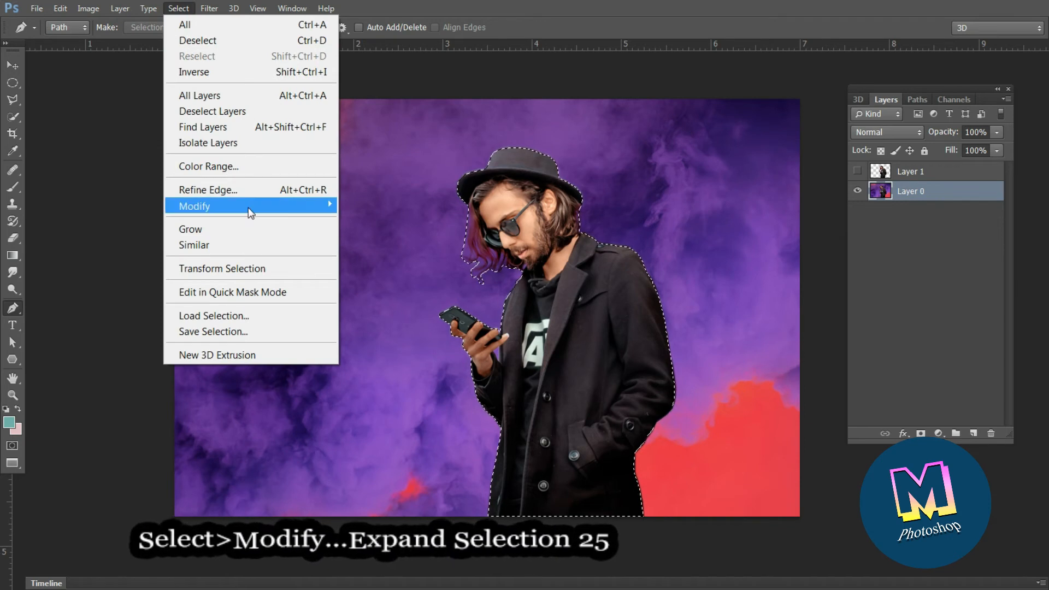
{"action": "mouse_move", "coordinate": [248, 208]}
{"action": "left_click", "coordinate": [404, 245]}
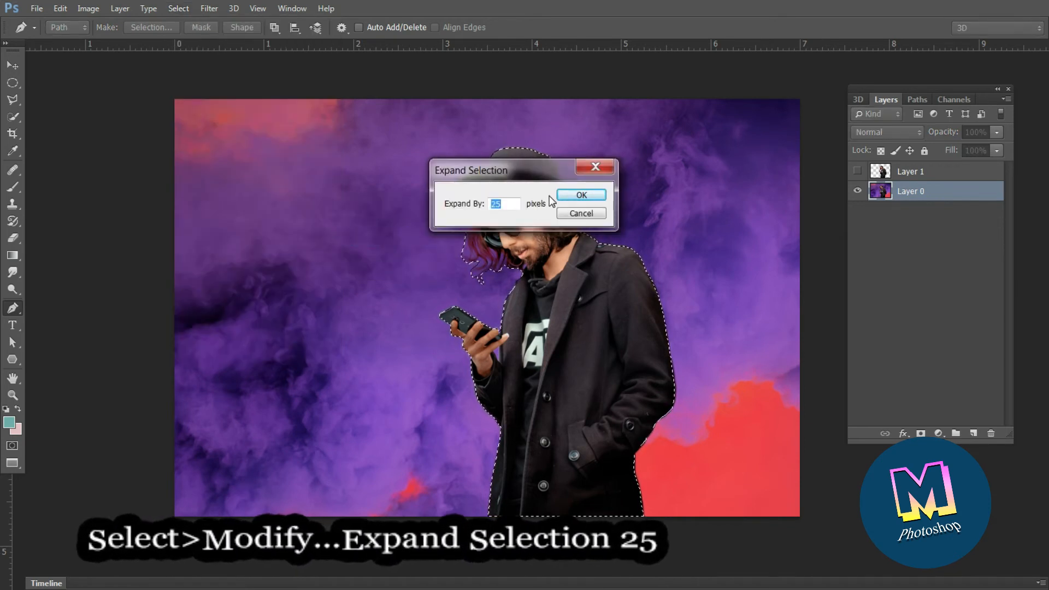
{"action": "key", "text": "Return"}
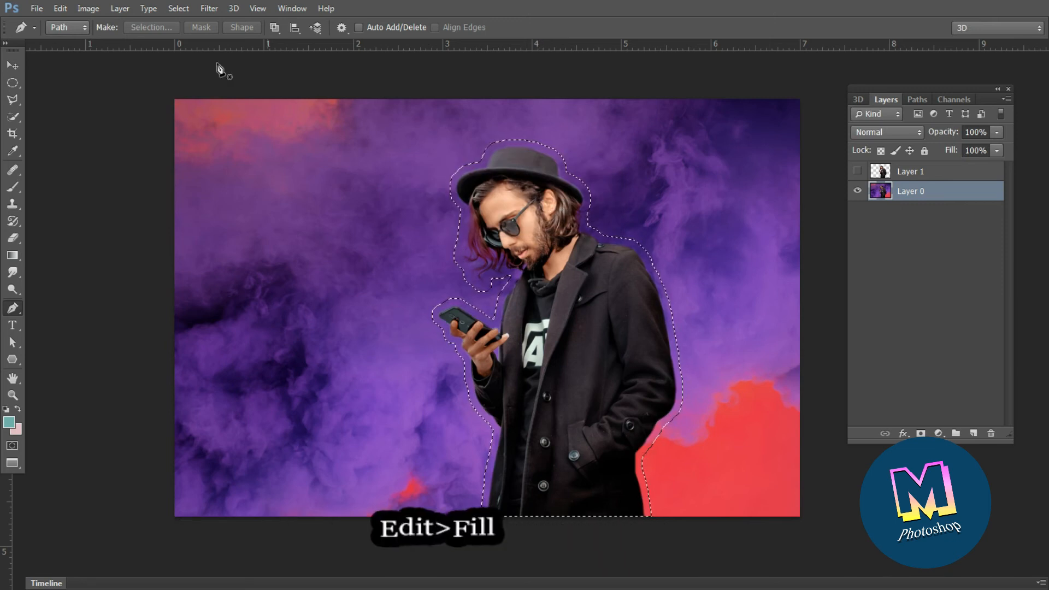
Fill the expanded selection on Layer 0 using Content-Aware in Normal mode at 100% opacity, then deselect it
{"action": "left_click", "coordinate": [61, 9]}
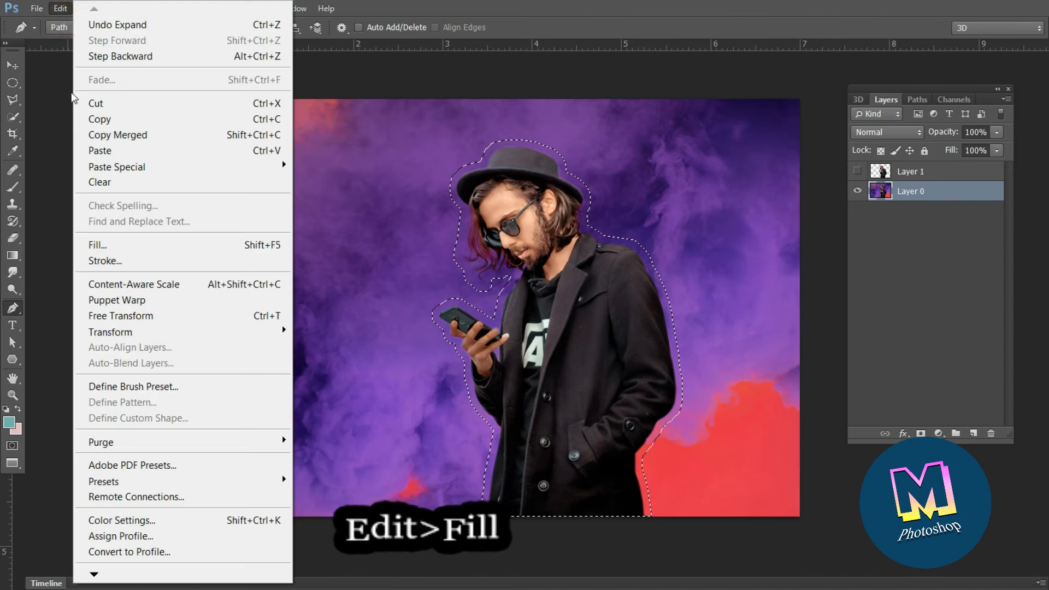
{"action": "left_click", "coordinate": [102, 250]}
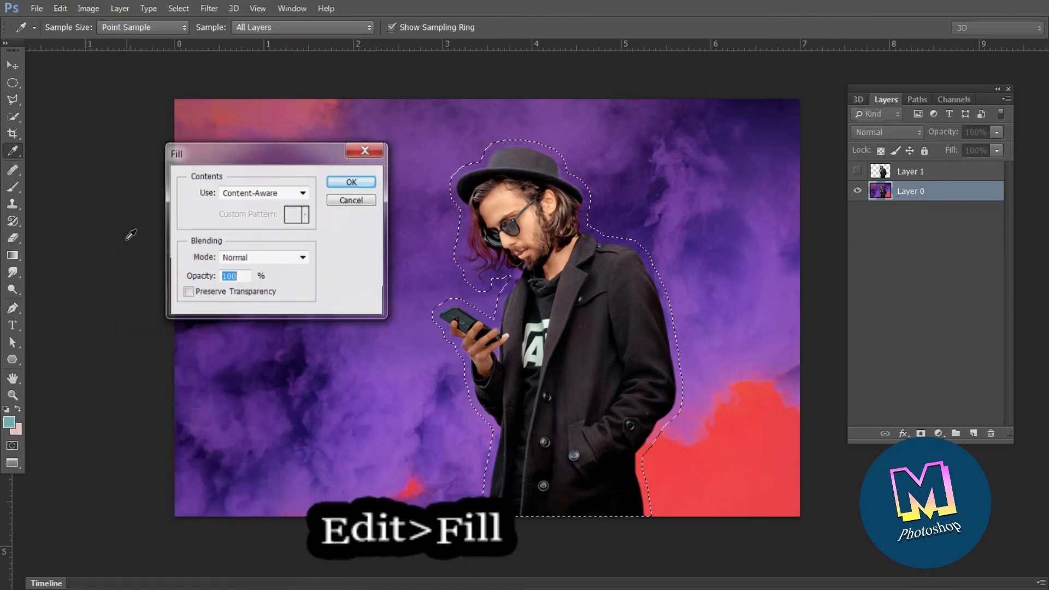
{"action": "left_click", "coordinate": [302, 193]}
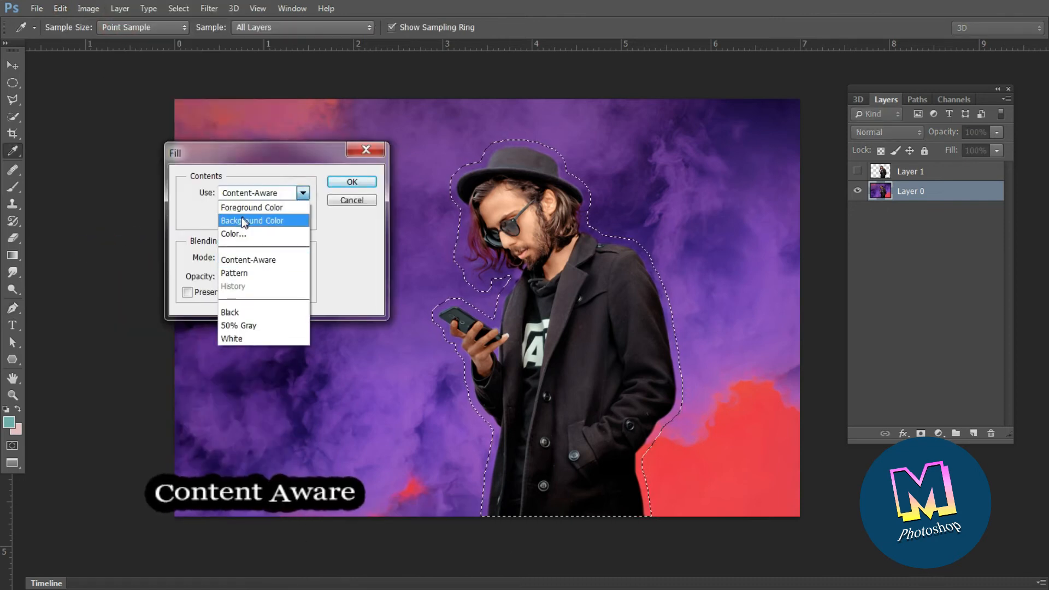
{"action": "left_click", "coordinate": [244, 261]}
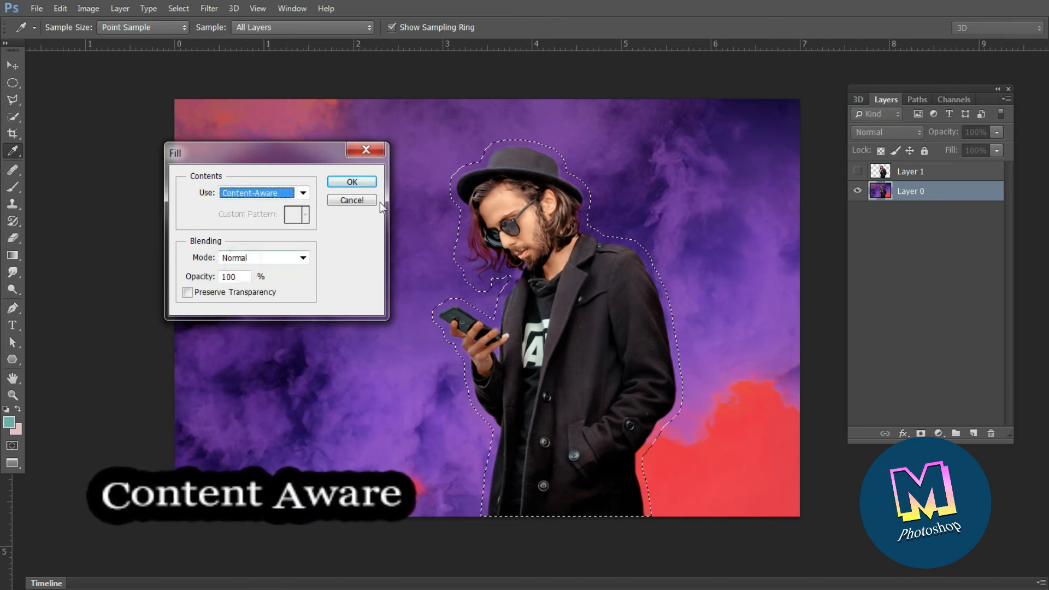
{"action": "left_click", "coordinate": [352, 182]}
{"action": "key", "text": "p"}
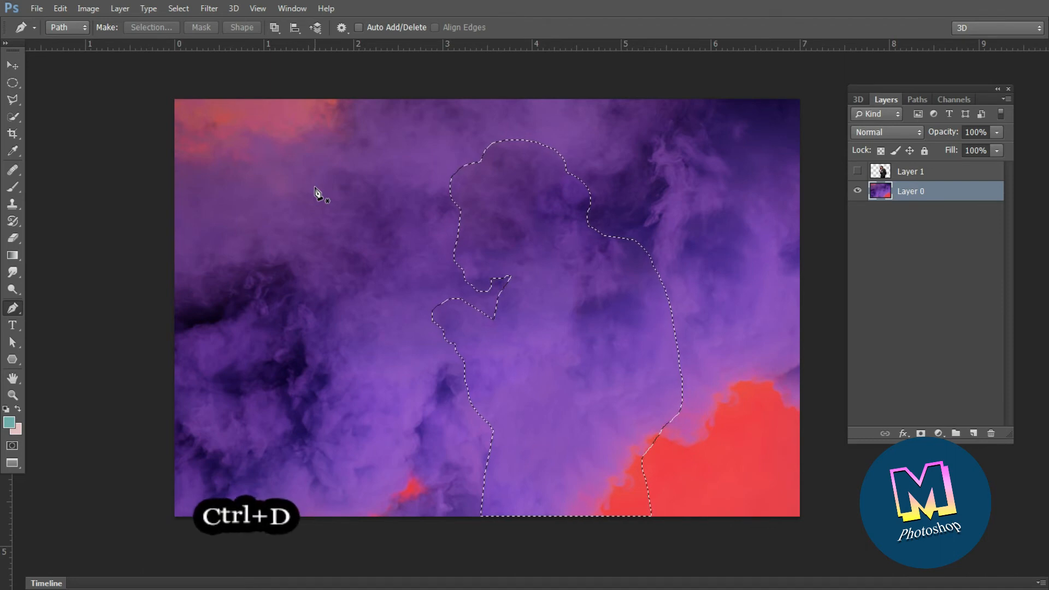
{"action": "key", "text": "ctrl+d"}
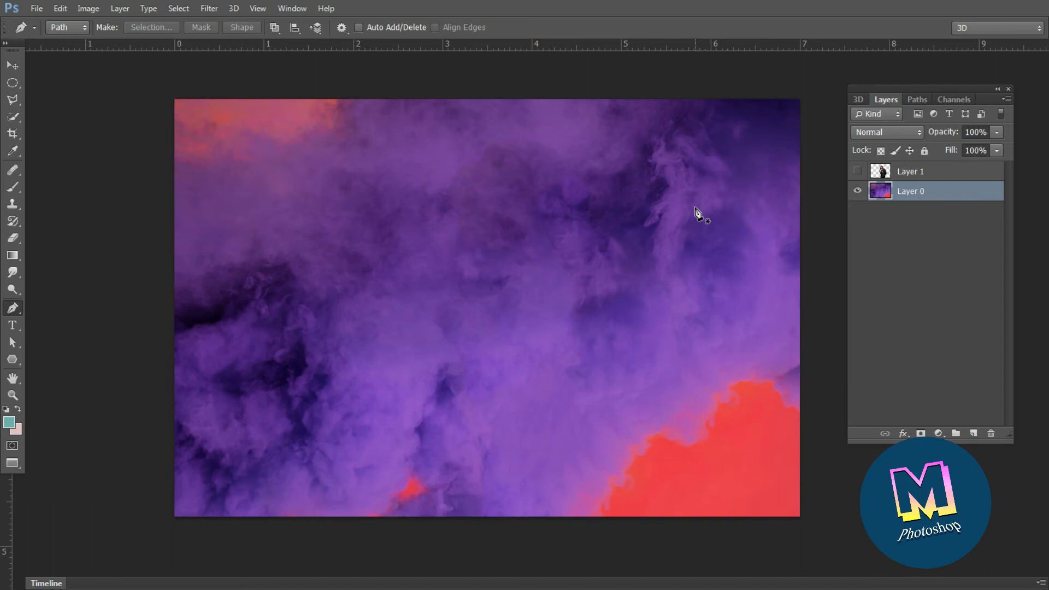
Show Layer 1 with the cut-out man again and make it the active layer
{"action": "left_click", "coordinate": [858, 172]}
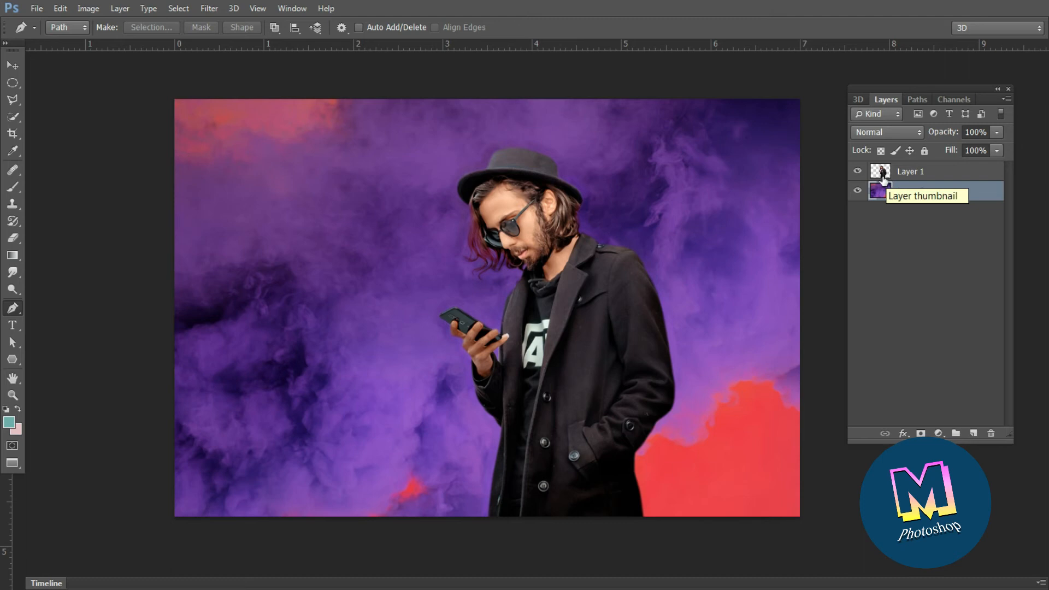
{"action": "left_click", "coordinate": [884, 176]}
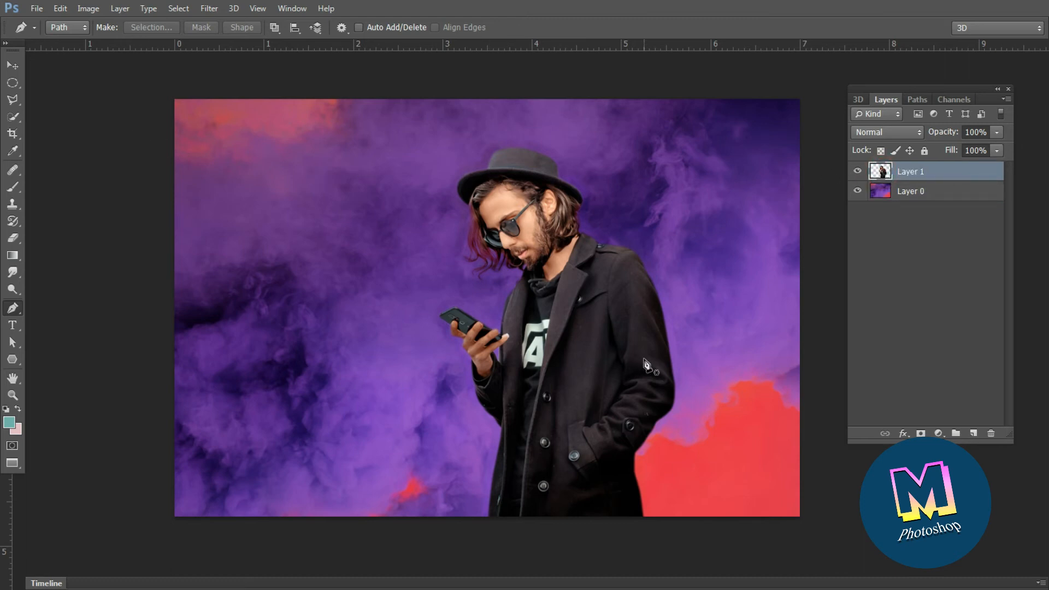
{"action": "scroll", "coordinate": [581, 481], "scroll_direction": "up", "scroll_amount": 1}
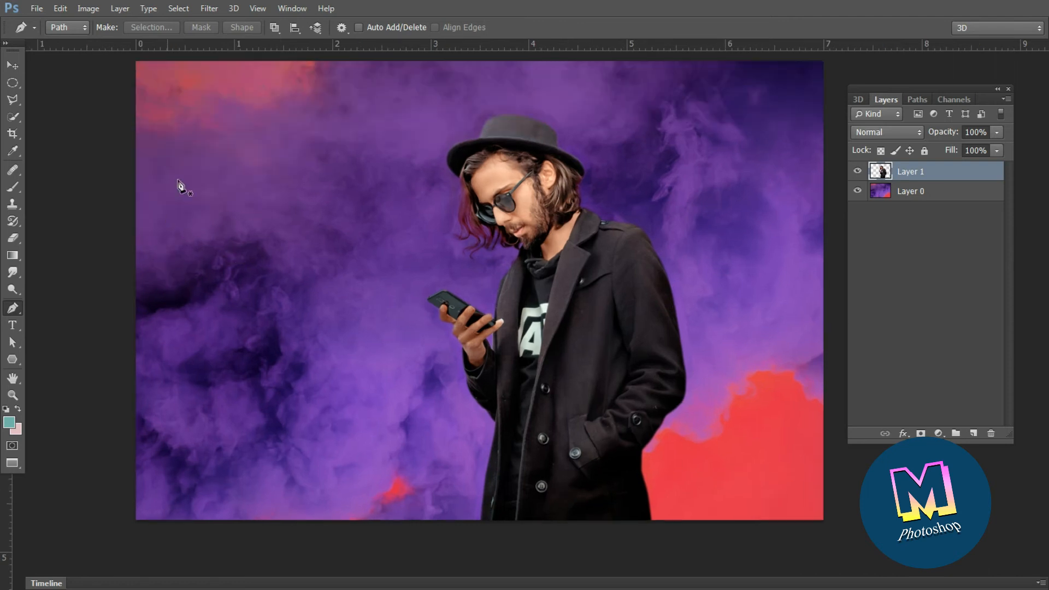
Start Puppet Warp on Layer 1 and anchor the lower coat with seven pins running from one hem corner over the waist to the other
{"action": "left_click", "coordinate": [61, 8]}
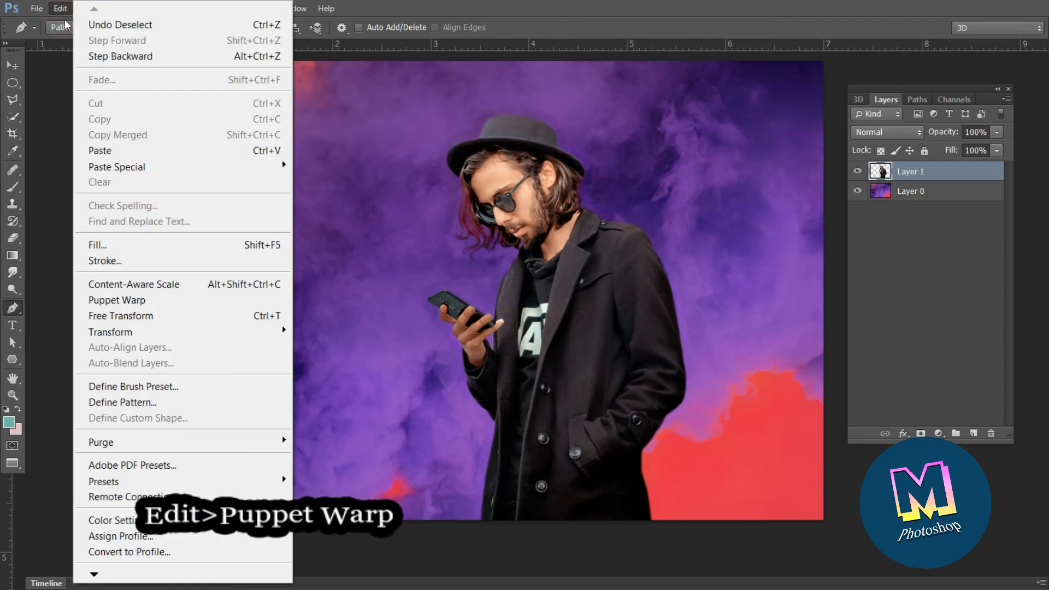
{"action": "left_click", "coordinate": [123, 299]}
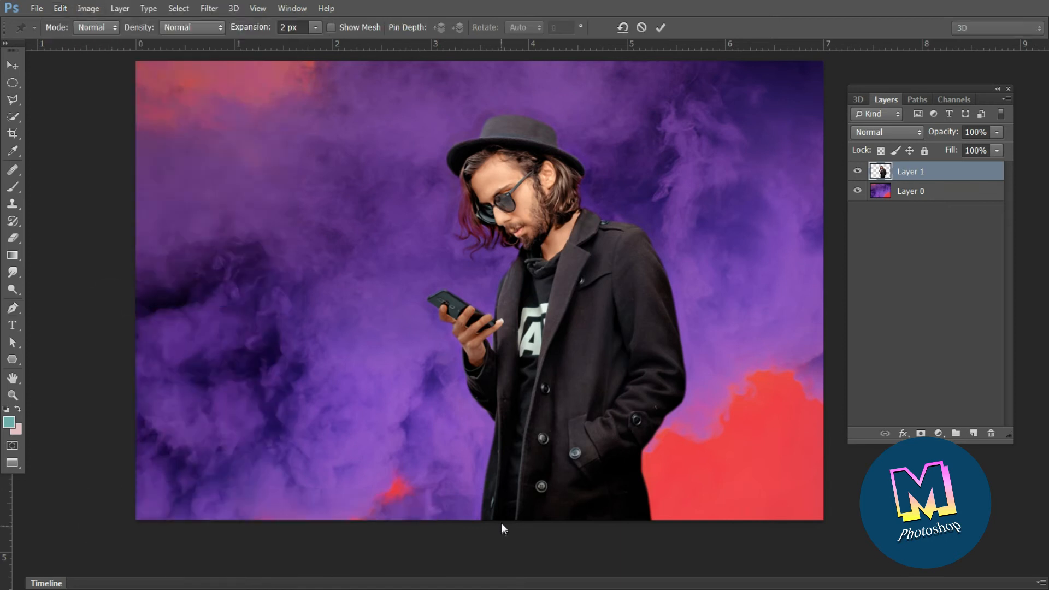
{"action": "scroll", "coordinate": [501, 524], "scroll_direction": "up", "scroll_amount": 1}
{"action": "left_click", "coordinate": [478, 515]}
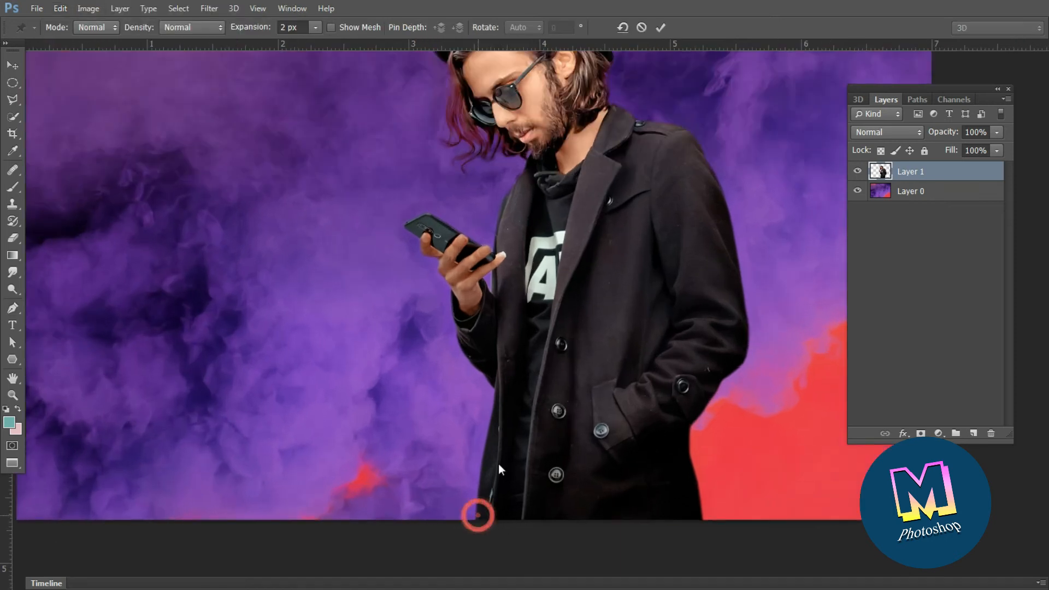
{"action": "left_click", "coordinate": [499, 390]}
{"action": "left_click", "coordinate": [564, 315]}
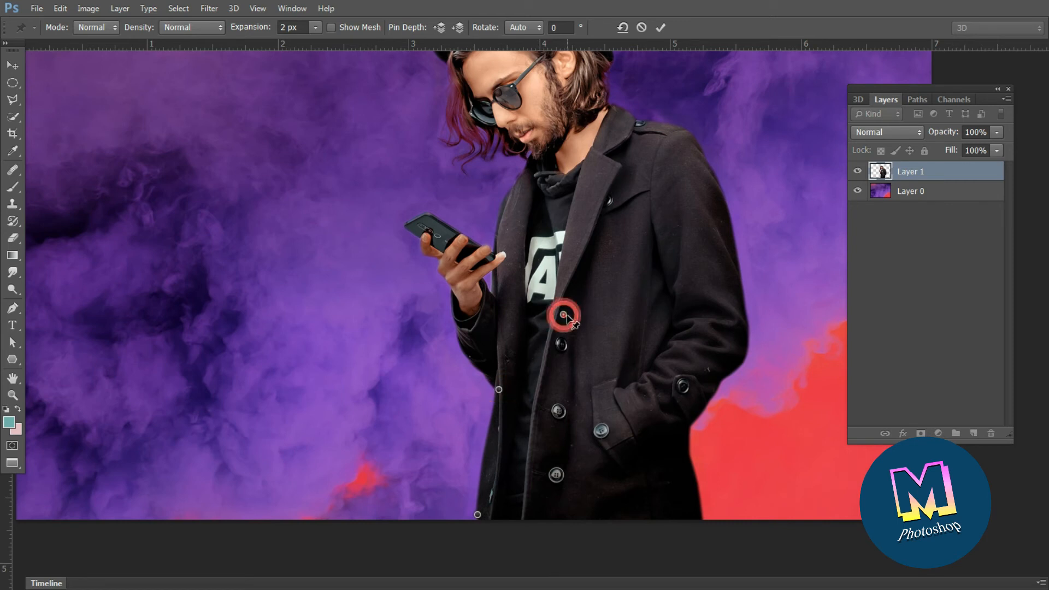
{"action": "left_click", "coordinate": [638, 358]}
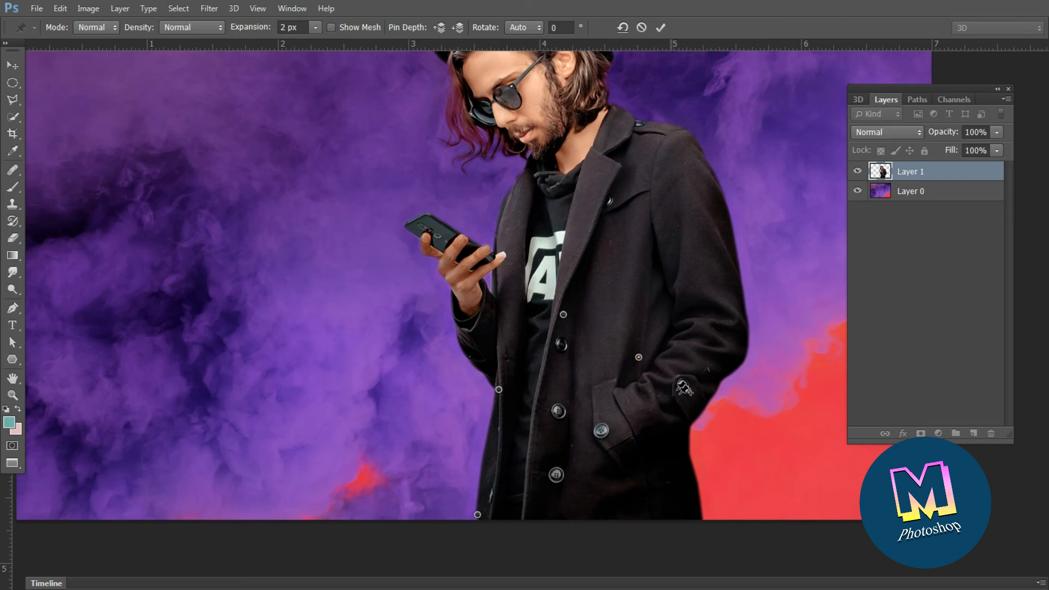
{"action": "left_click", "coordinate": [681, 419]}
{"action": "left_click", "coordinate": [685, 447]}
{"action": "left_click", "coordinate": [699, 516]}
Add a warp pin on the coat collar, rotate it about 32° to tilt the head back, and apply the warp
{"action": "left_click_drag", "start_coordinate": [580, 156], "coordinate": [571, 231]}
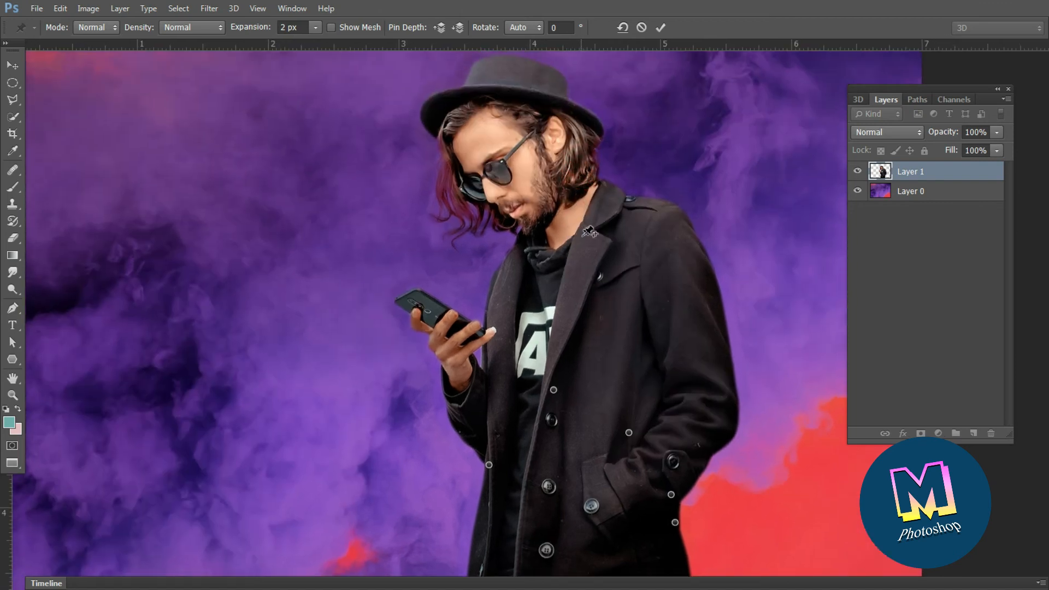
{"action": "left_click", "coordinate": [581, 238]}
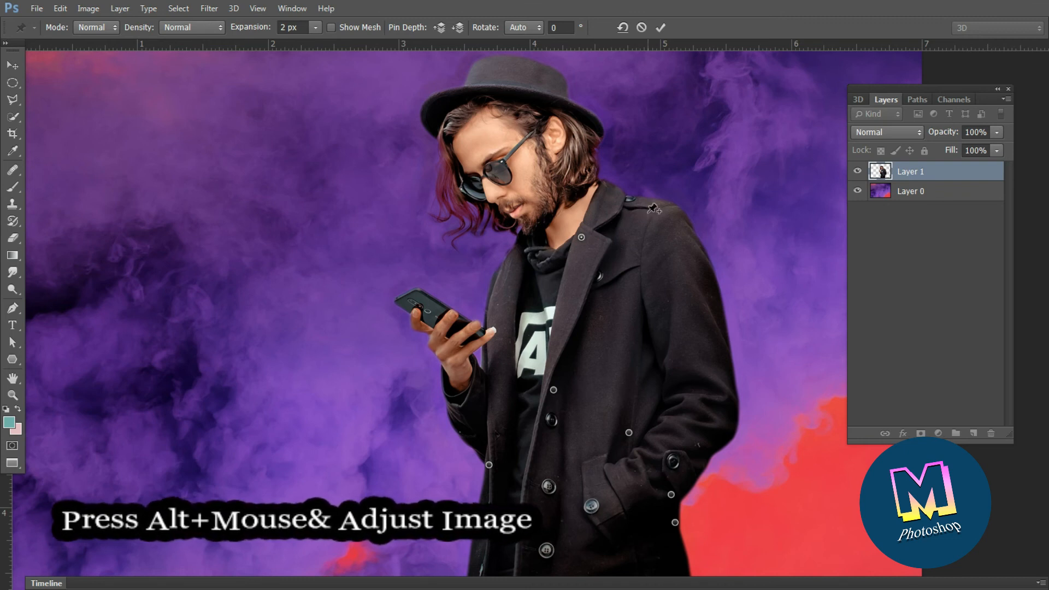
{"action": "left_click_drag", "start_coordinate": [651, 212], "coordinate": [658, 253]}
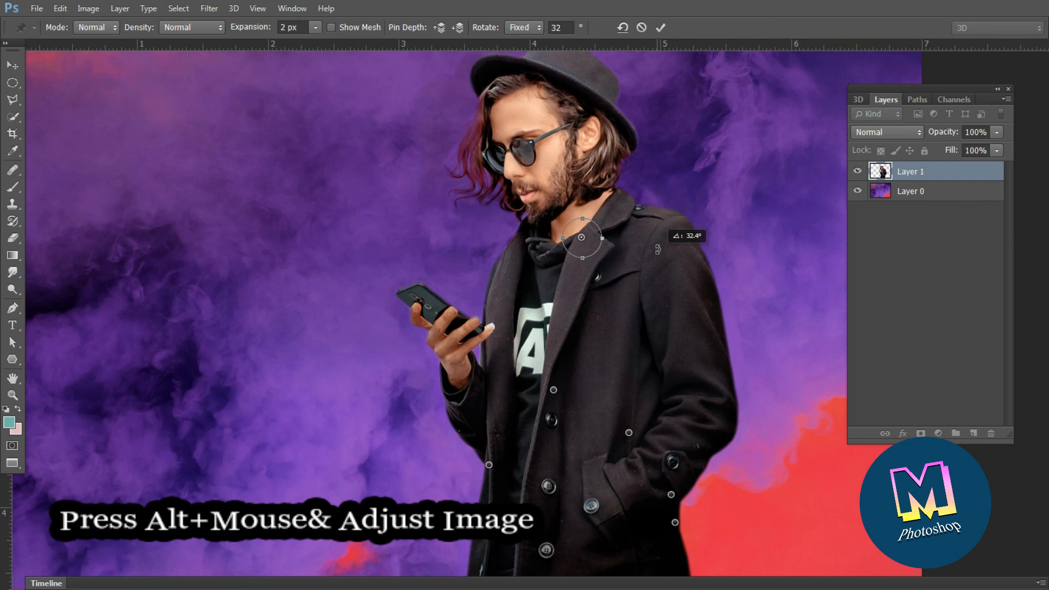
{"action": "left_click_drag", "start_coordinate": [658, 251], "coordinate": [658, 248]}
{"action": "key", "text": "Return"}
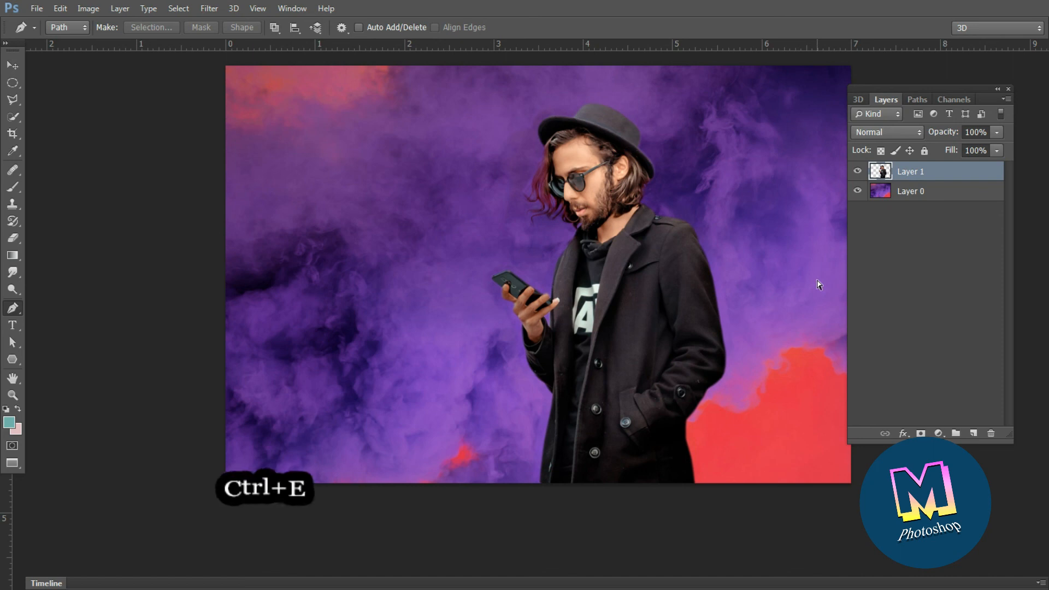
Merge Layer 1 with Layer 0 into a single layer
{"action": "key", "text": "ctrl+e"}
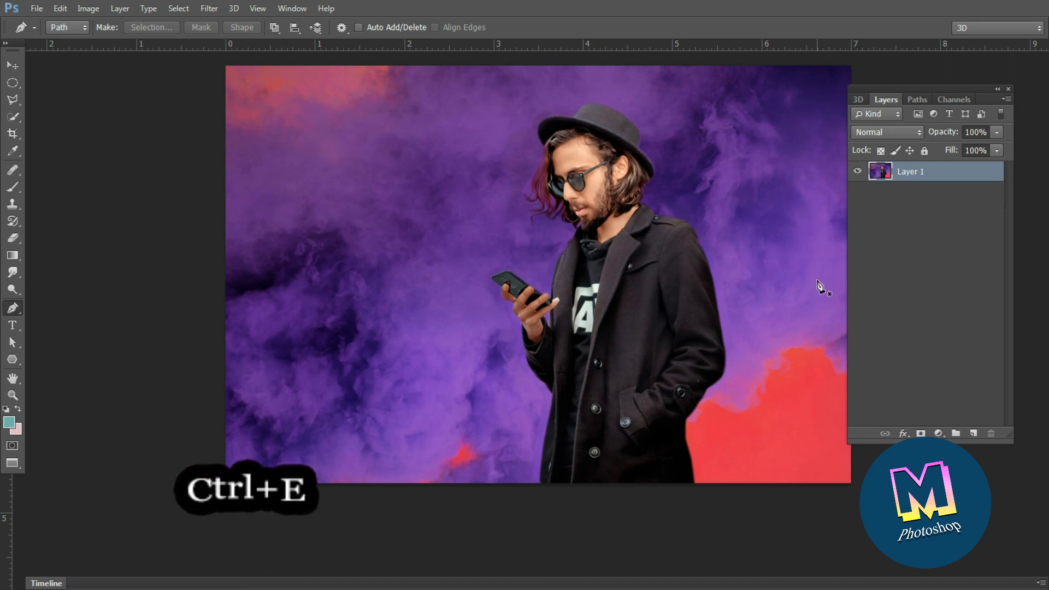